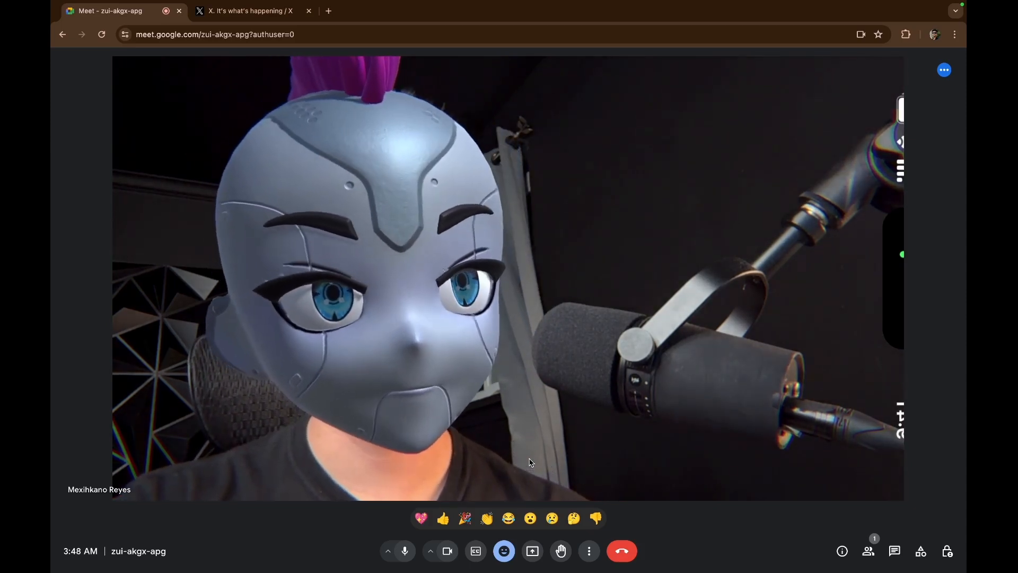
Step: Open the list of previous OBS Studio releases from the OBS download page
key(ctrl+Left)
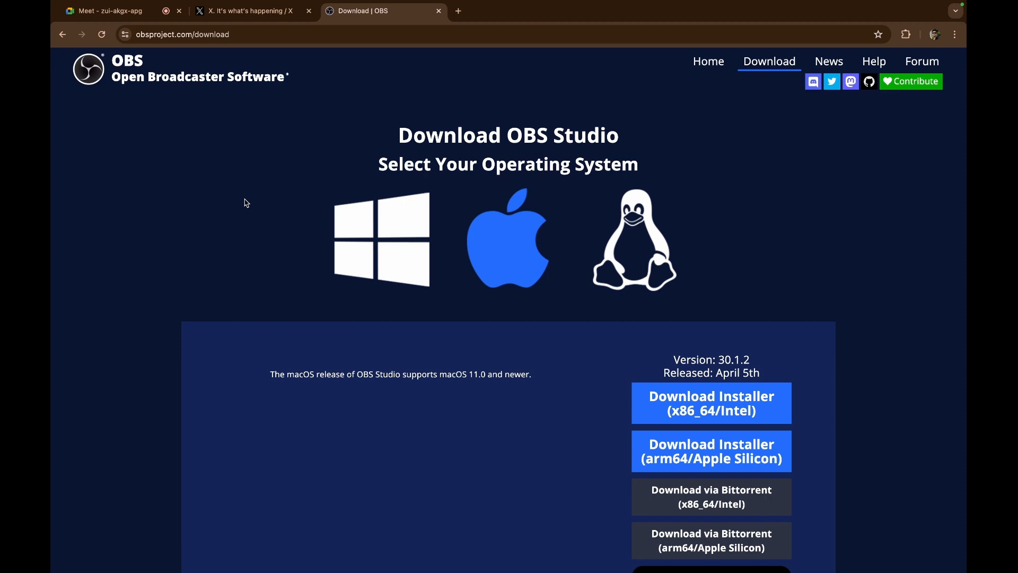
scroll(246, 203, down, 5)
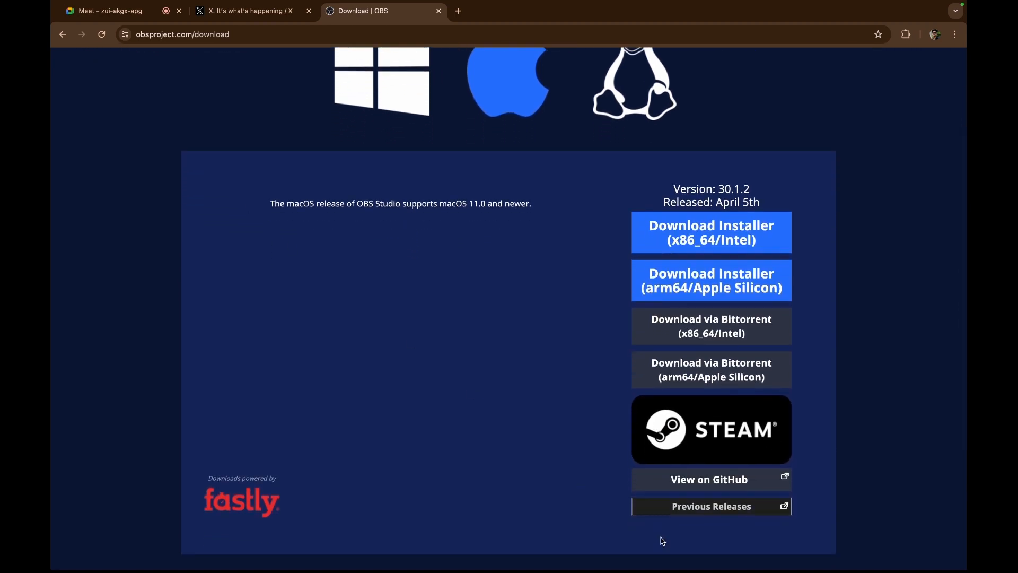
click(703, 509)
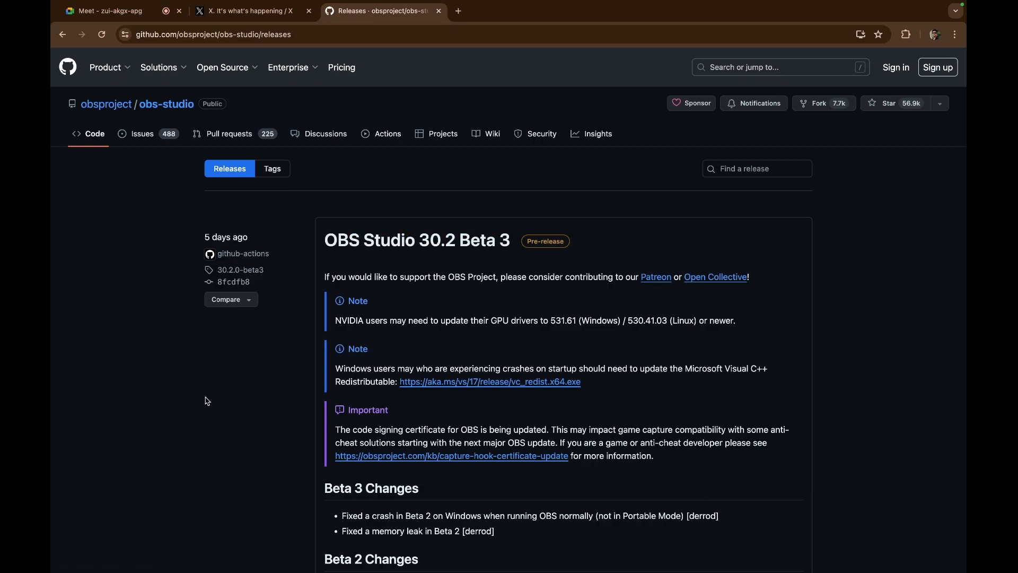
Step: Go to page 2 of the OBS Studio releases list
scroll(207, 401, down, 5)
scroll(206, 402, down, 20)
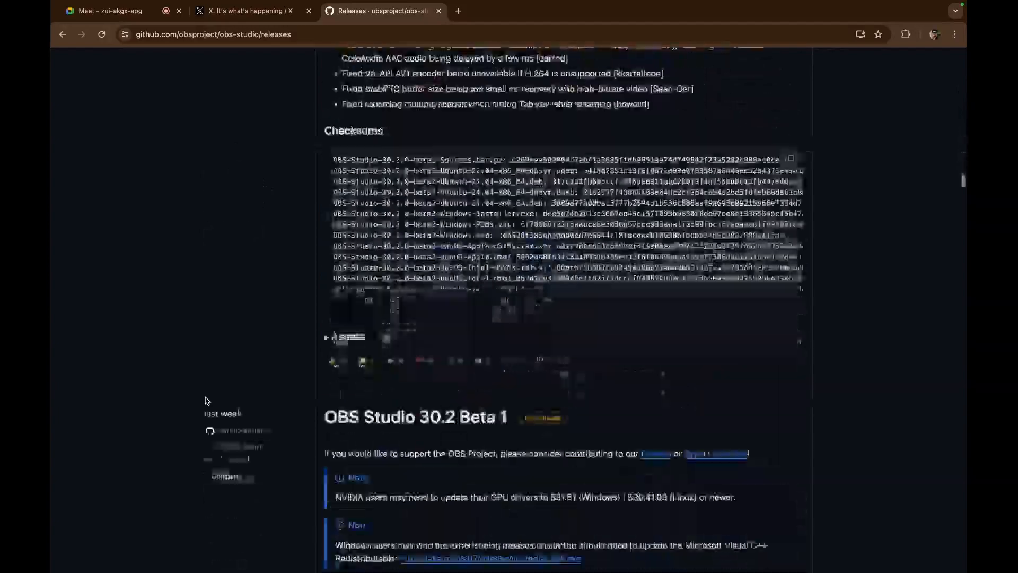
scroll(207, 401, down, 20)
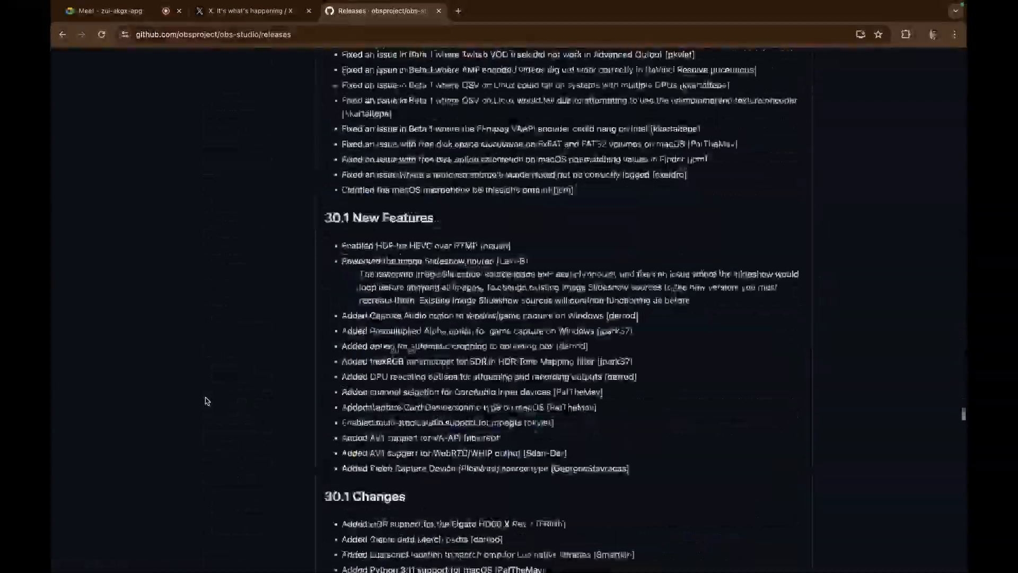
scroll(207, 401, down, 20)
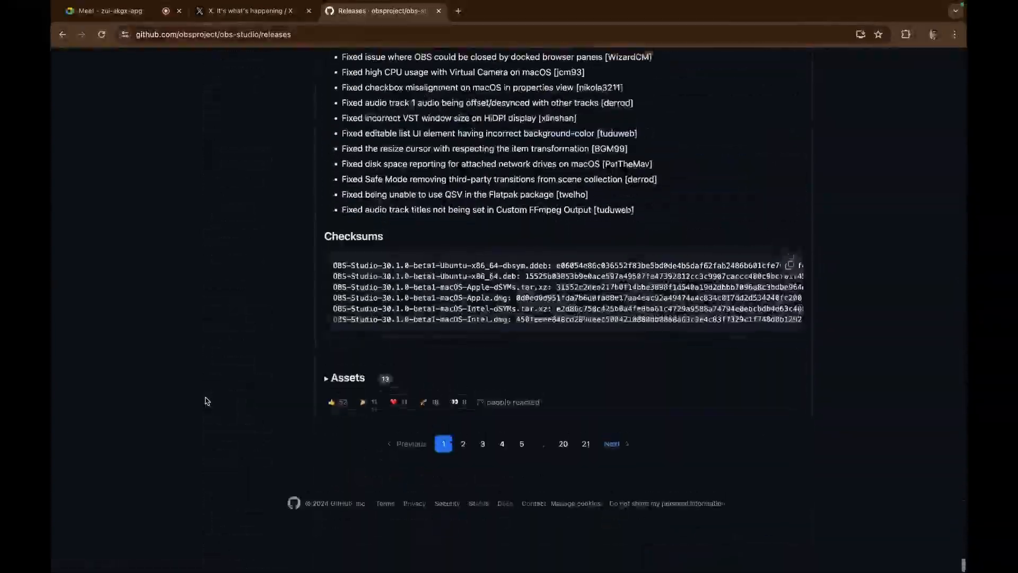
click(463, 486)
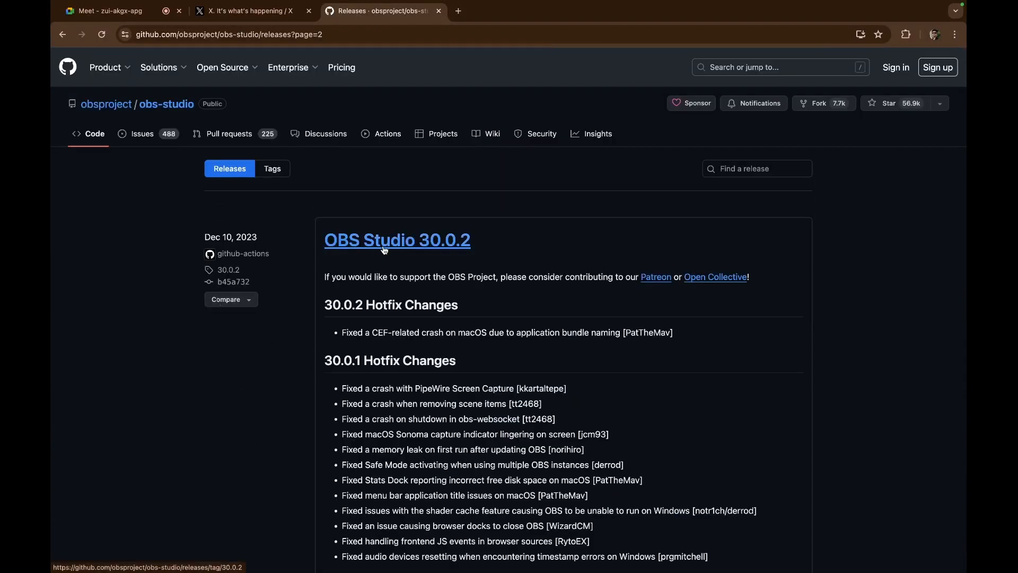
Step: Find the OBS Studio 30.0 release and expand its assets to examine the available installer files
scroll(281, 409, down, 7)
scroll(281, 410, down, 20)
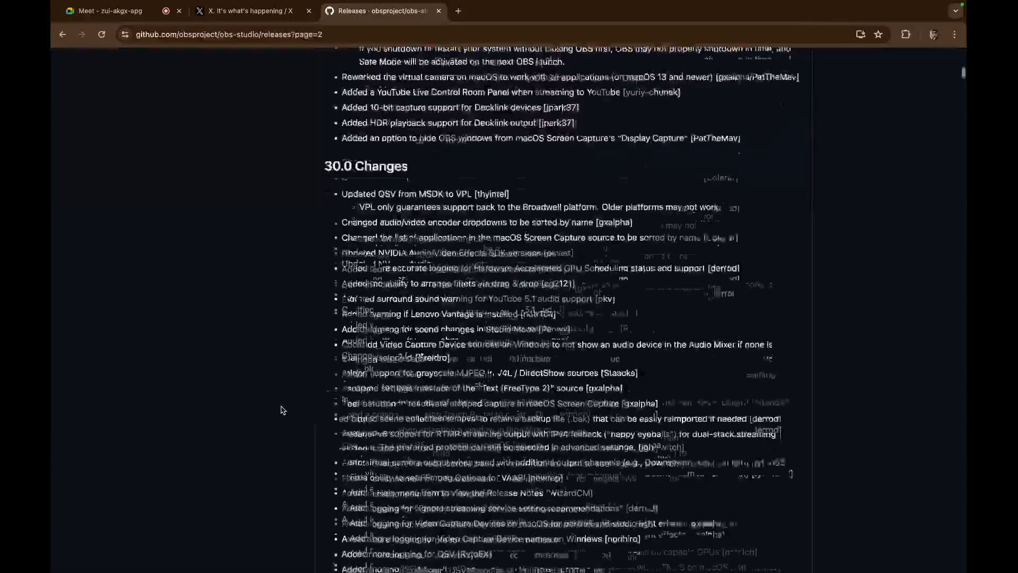
scroll(282, 409, down, 20)
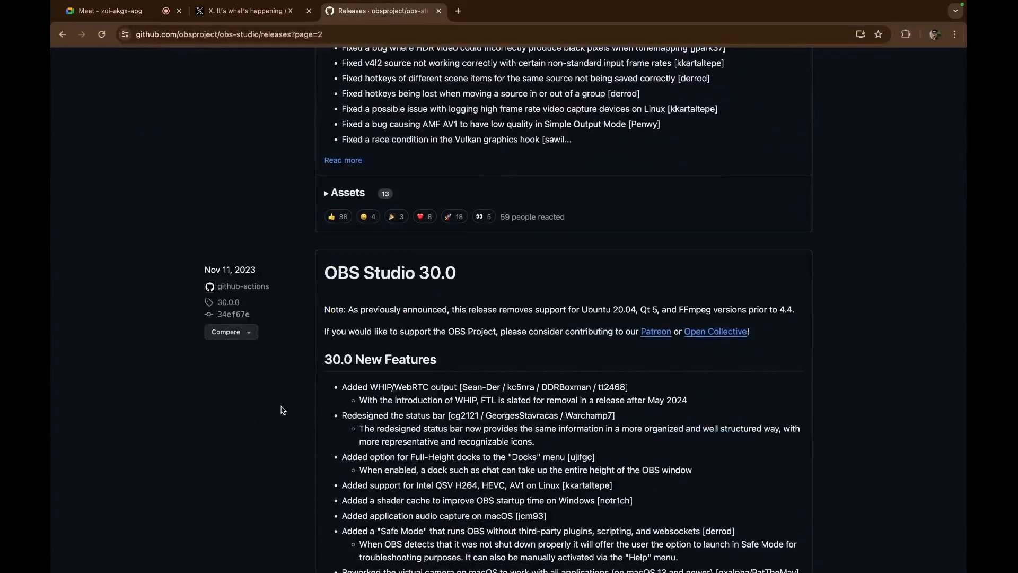
scroll(283, 398, down, 5)
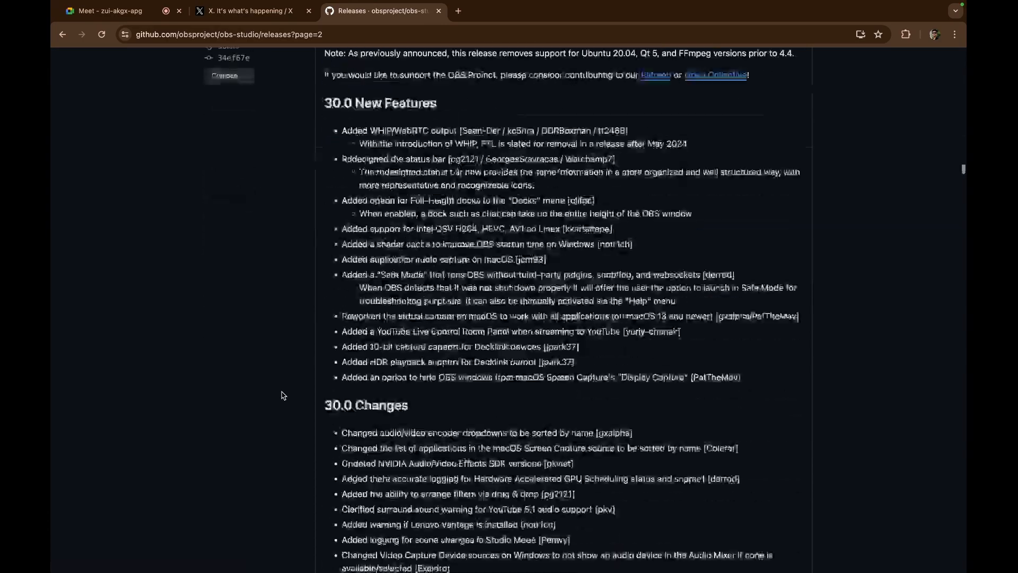
scroll(283, 395, down, 20)
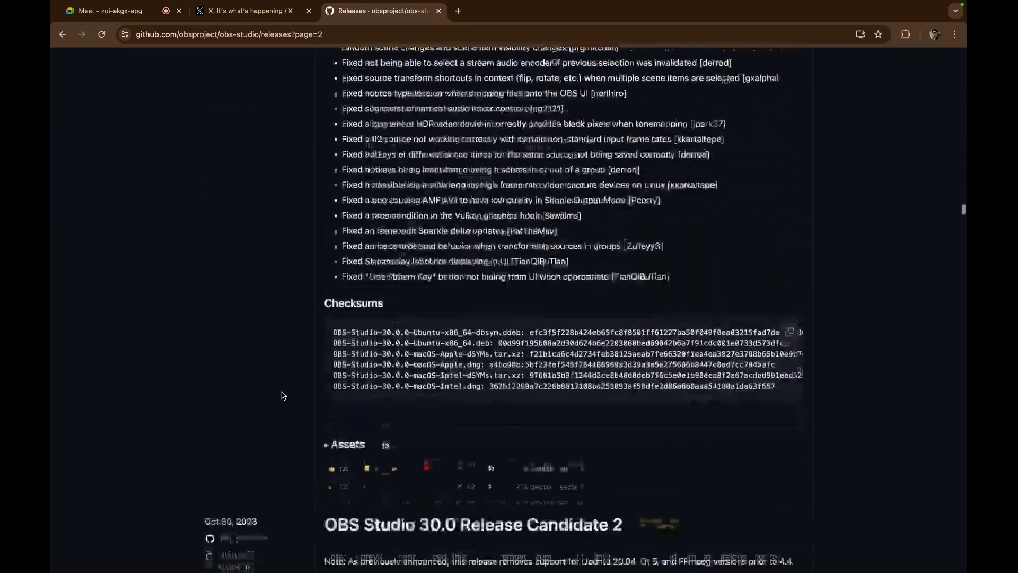
scroll(282, 395, down, 2)
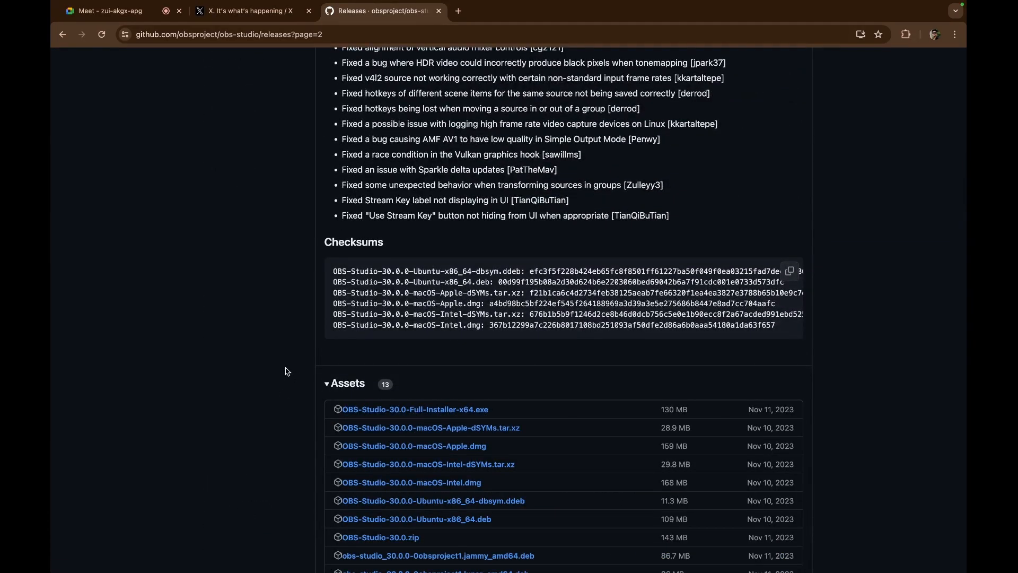
scroll(286, 371, down, 4)
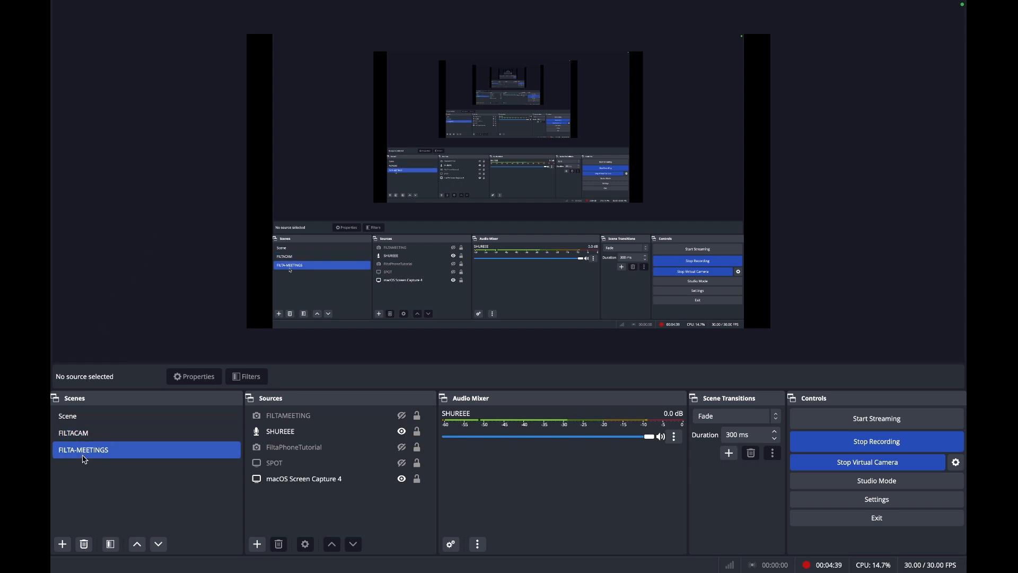
Step: Switch to OBS and create a new scene named "tutorial"
click(62, 544)
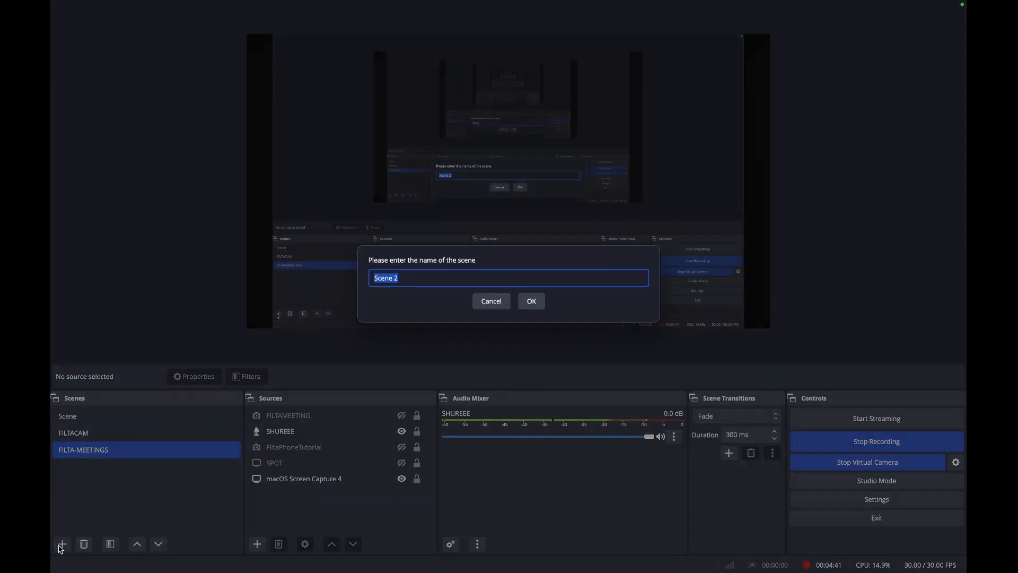
text(tutorial)
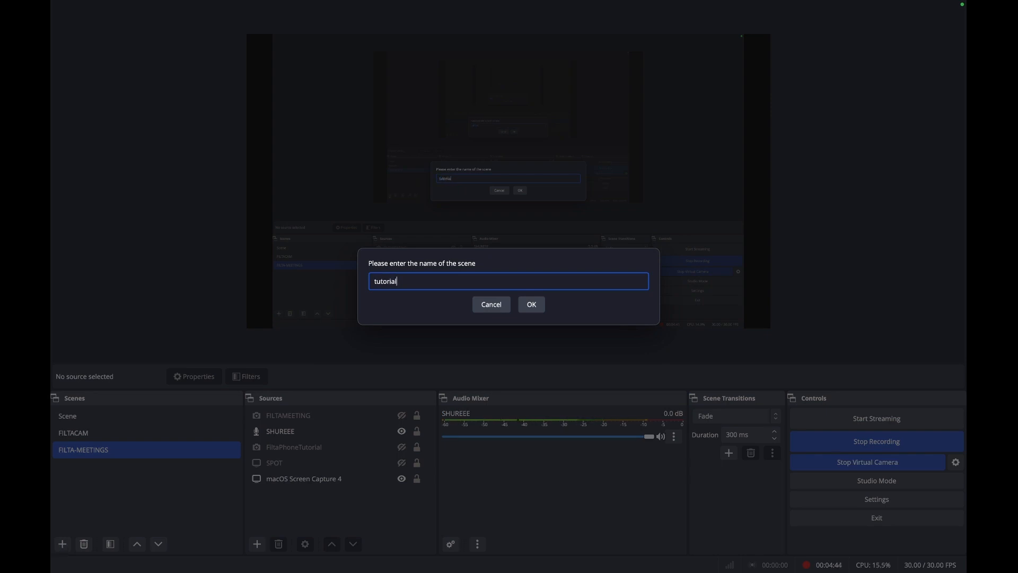
key(Return)
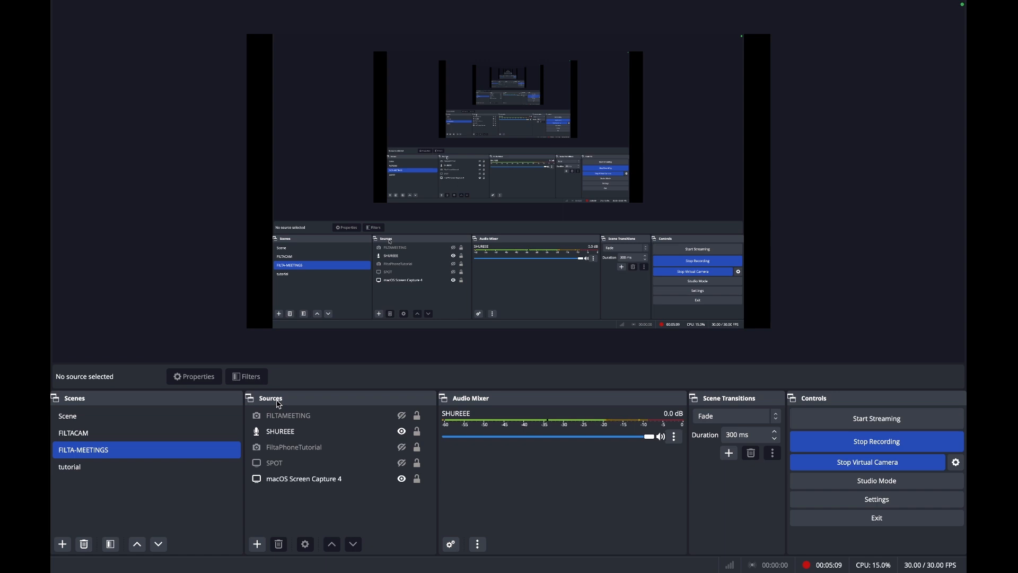
Step: Add a Video Capture Device source named TUTORIALFILTACAMERA to the FILTA-MEETINGS scene, using the connected iPhone's screen as the device
click(257, 545)
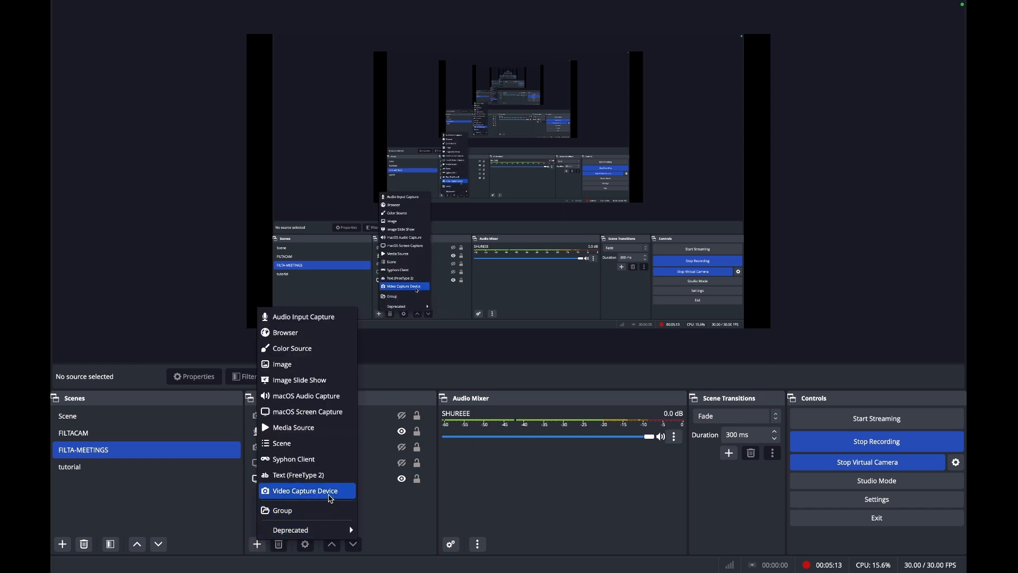
click(332, 493)
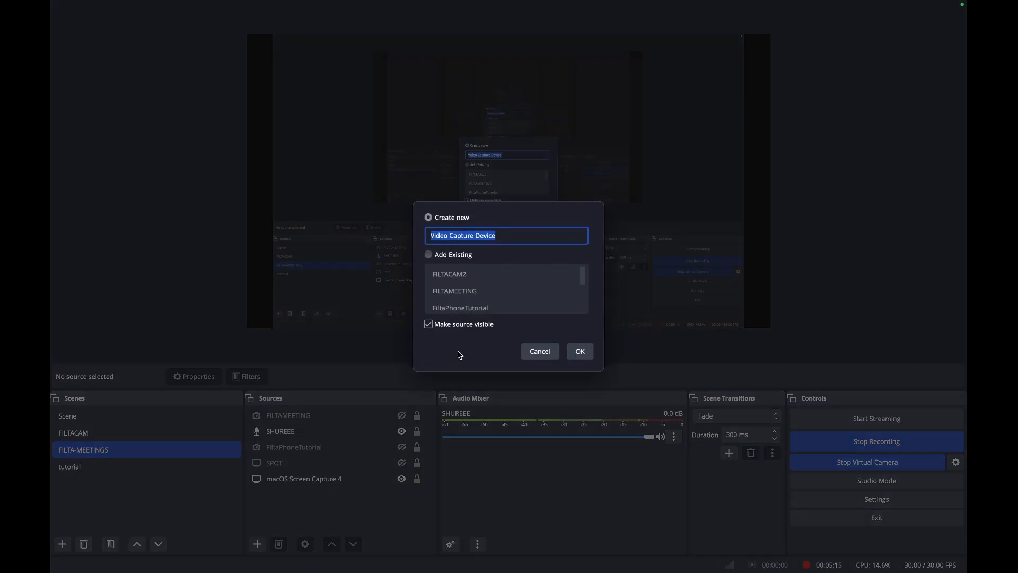
text(TUTORIAL)
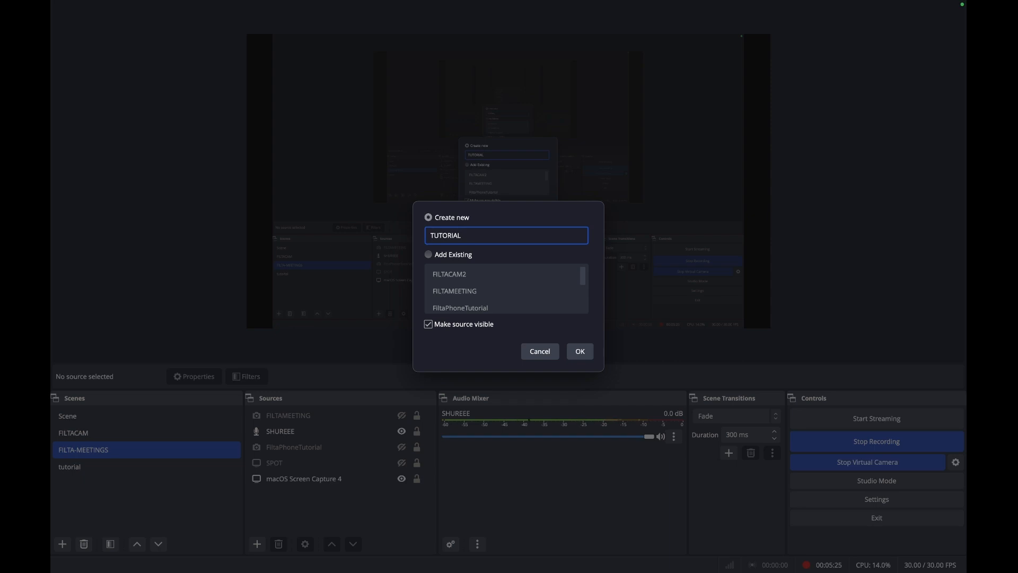
text(FILTACAMERA)
key(Return)
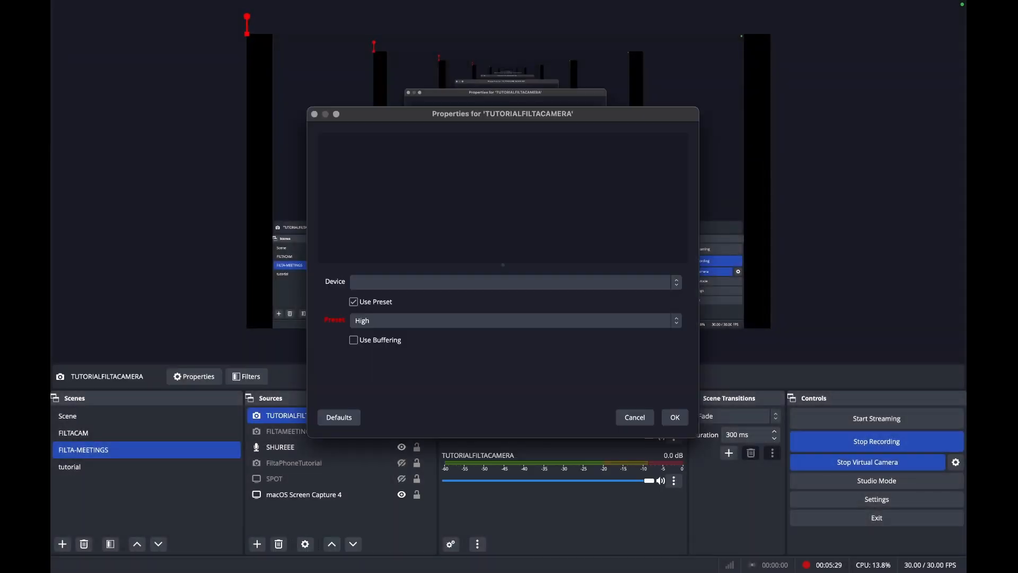
click(389, 288)
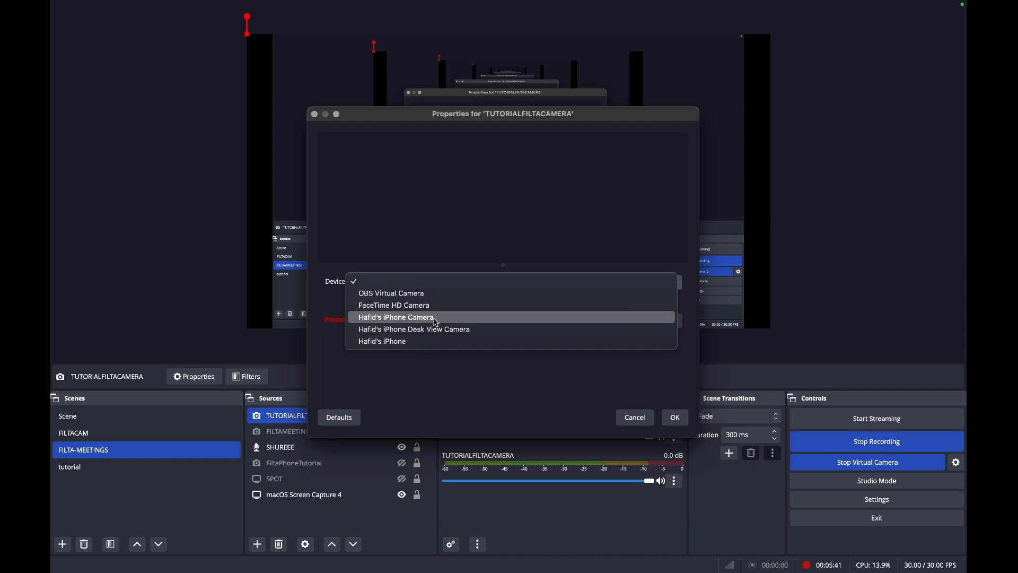
click(416, 347)
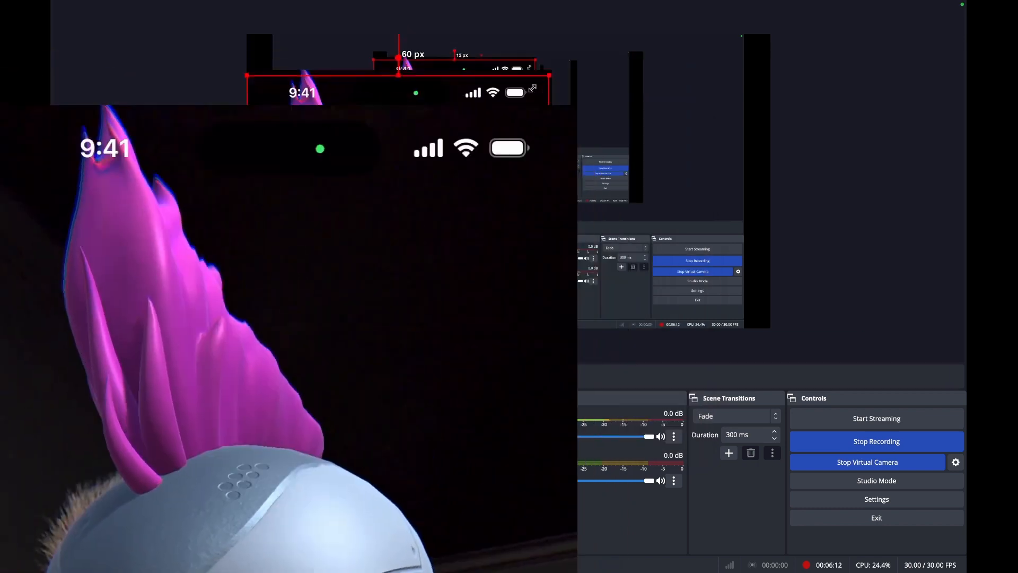
Step: Scale down TUTORIALFILTACAMERA, crop its bottom and top edges, and fit it into the upper-right corner of the preview canvas
drag(532, 88, 694, 52)
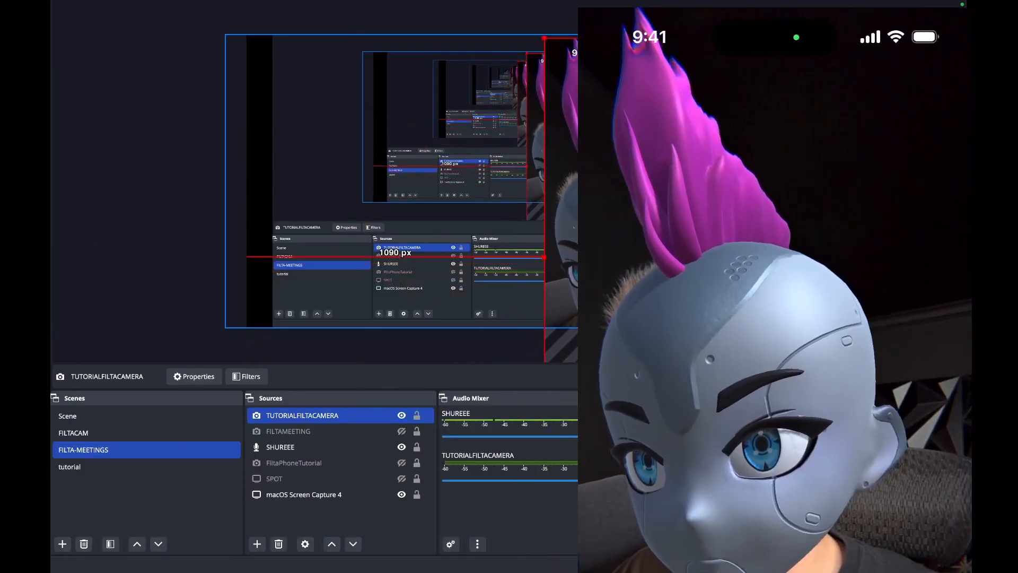
drag(627, 79, 686, 177)
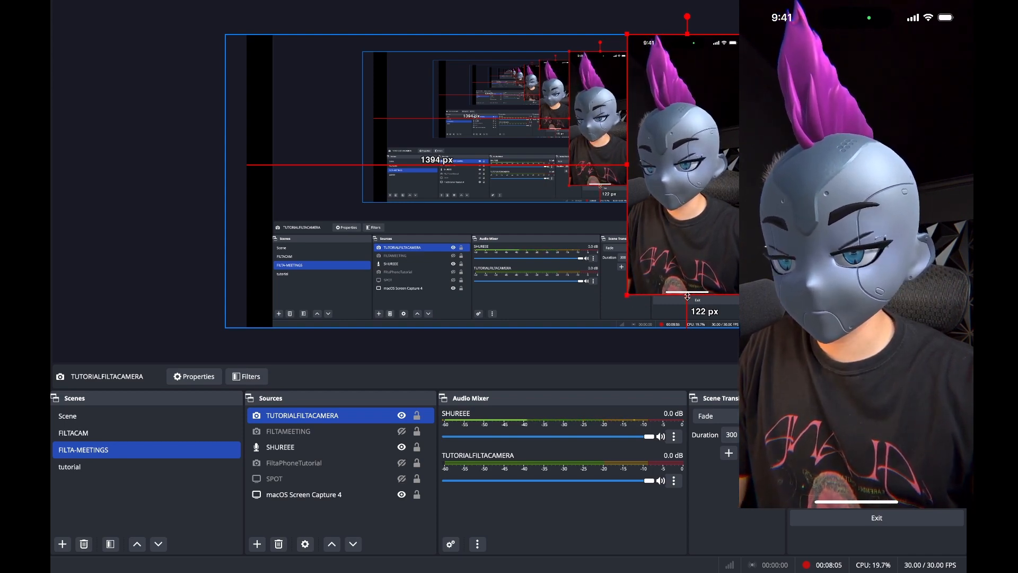
drag(687, 296, 687, 289)
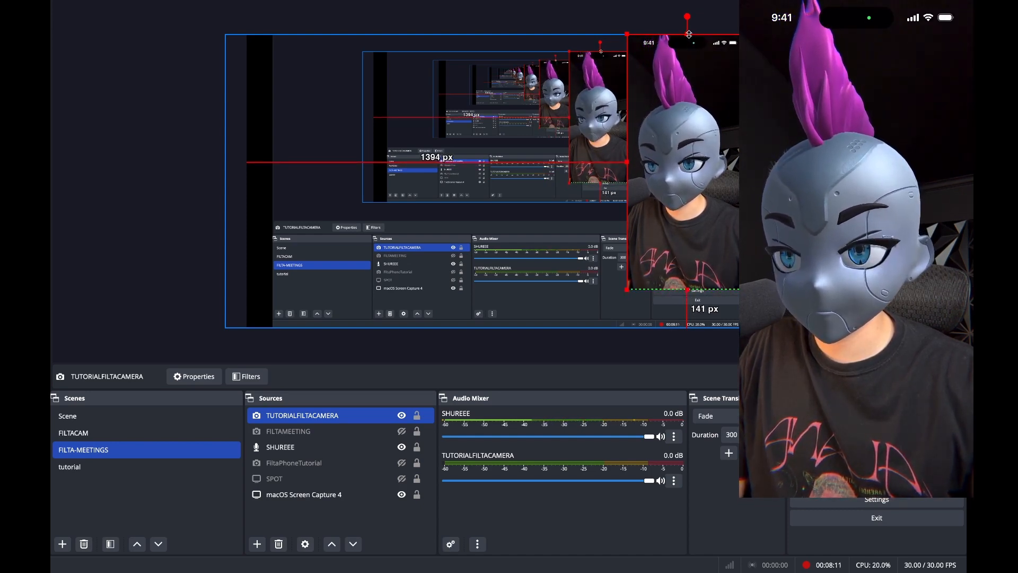
drag(690, 34, 691, 50)
drag(676, 162, 697, 153)
click(186, 206)
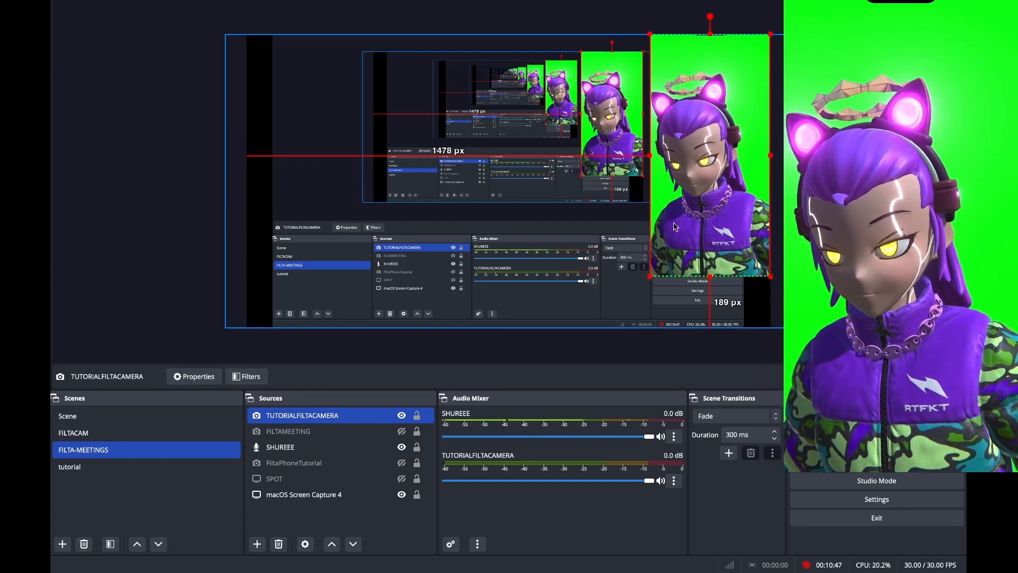
Step: Add a Chroma Key effect filter with the default name to the TUTORIALFILTACAMERA source
right_click(324, 419)
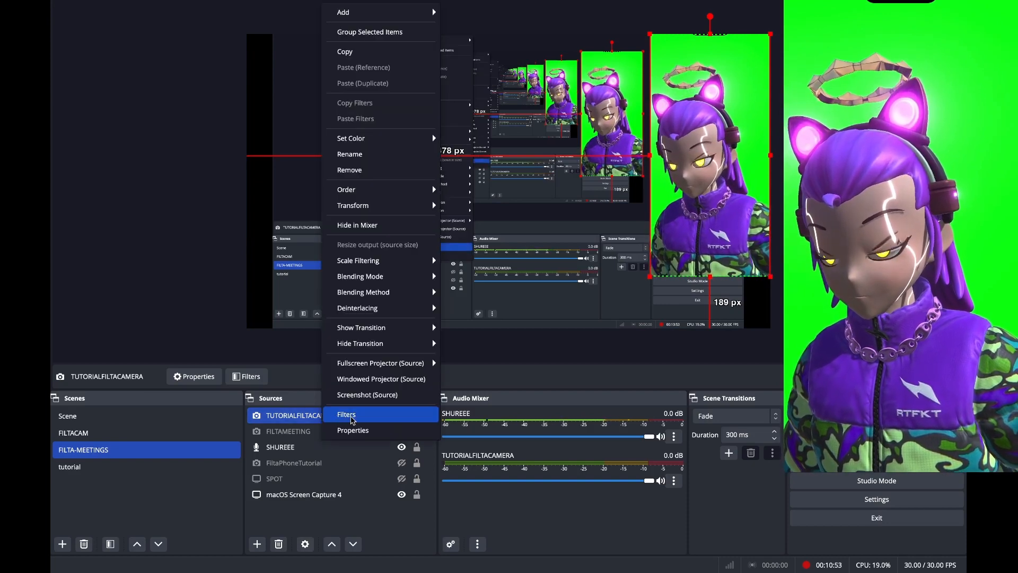
click(354, 420)
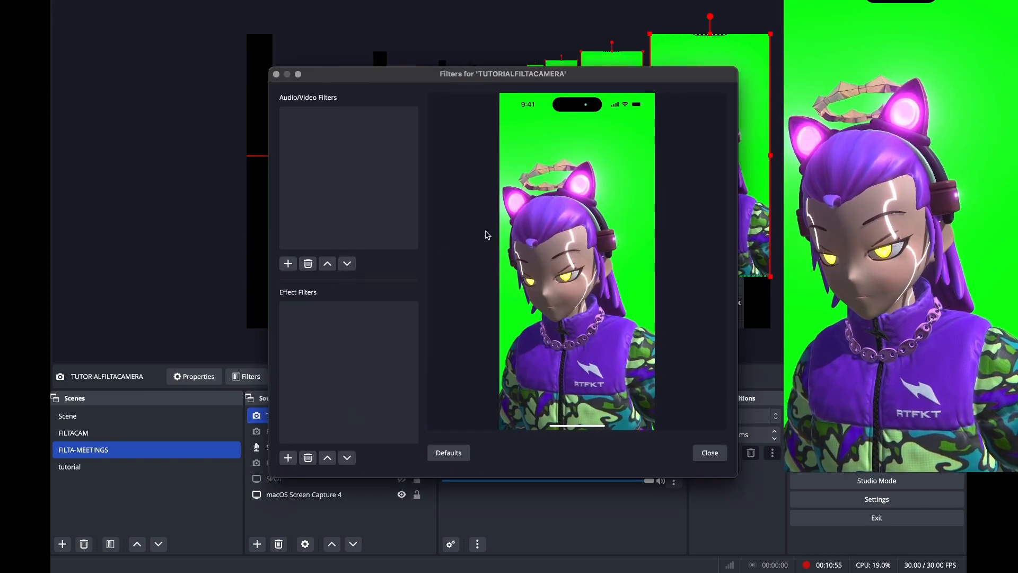
drag(578, 78, 468, 48)
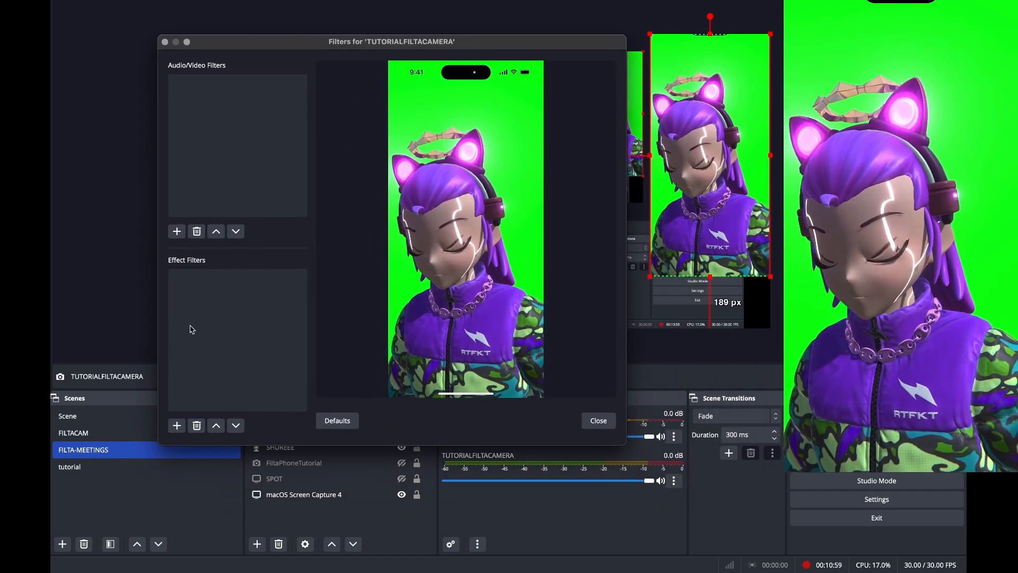
click(177, 426)
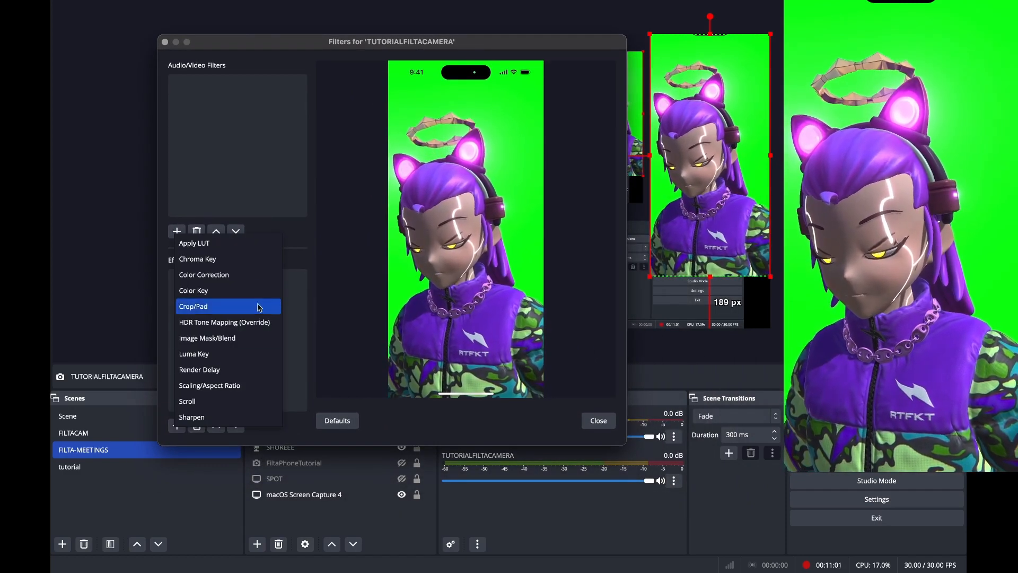
click(211, 262)
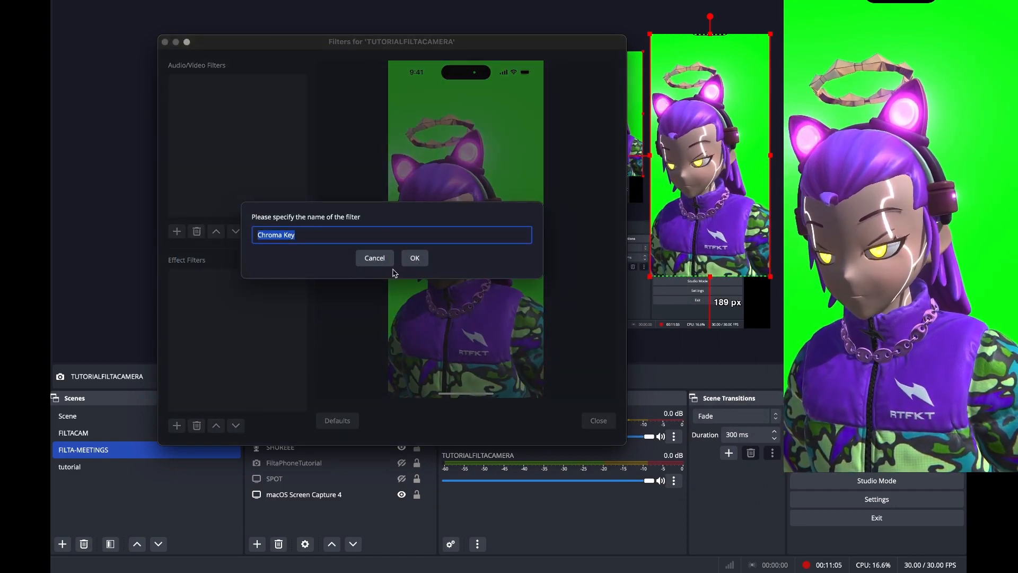
click(416, 258)
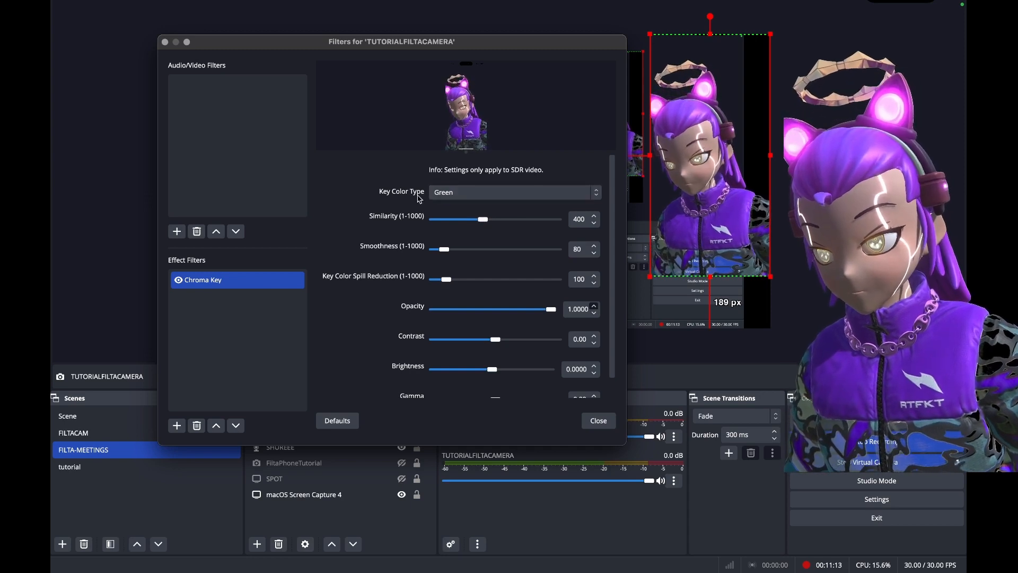
Step: Set the Chroma Key filter's key color type to Custom Color and choose Green from the Apple color list
click(596, 194)
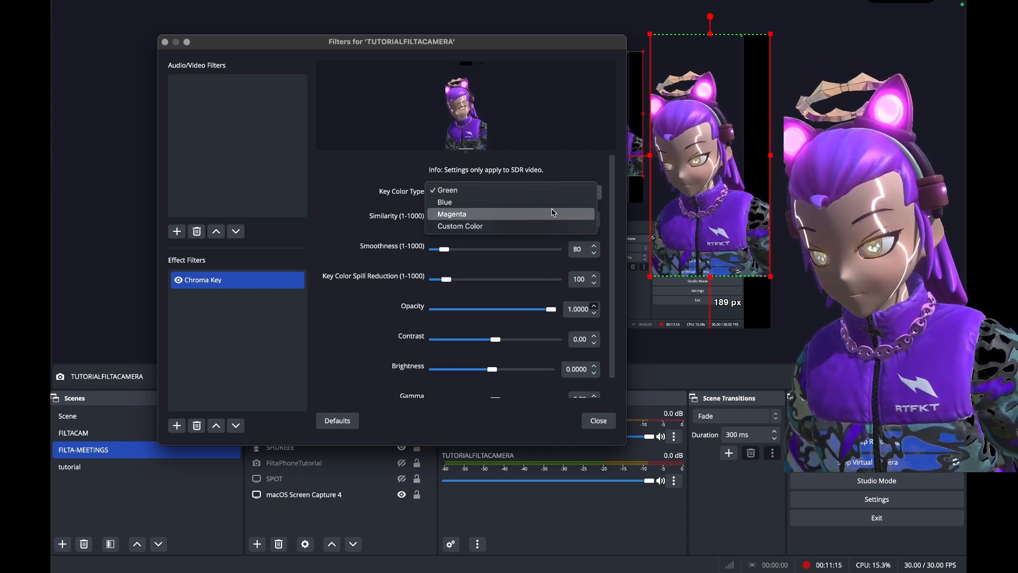
click(514, 231)
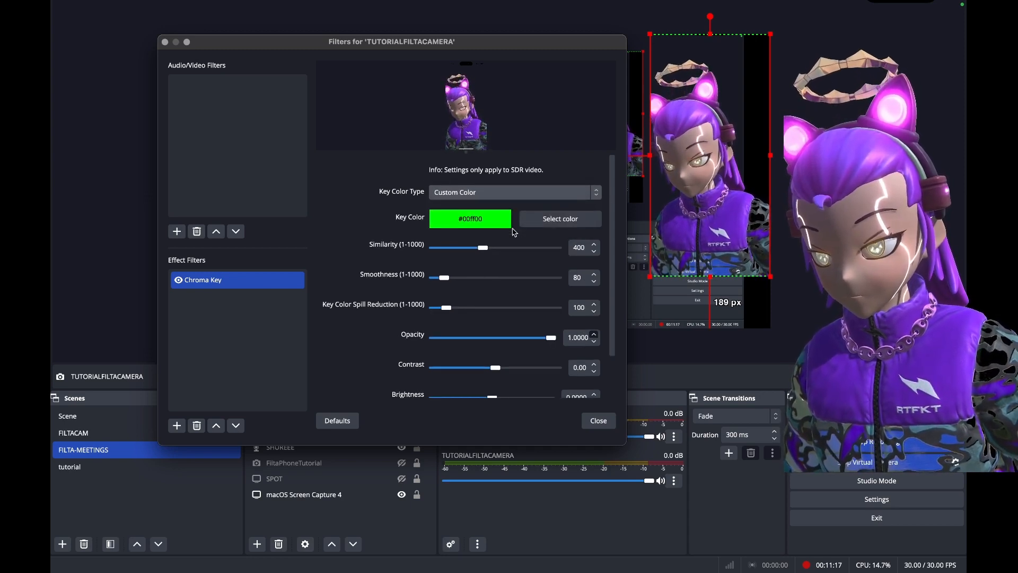
click(542, 221)
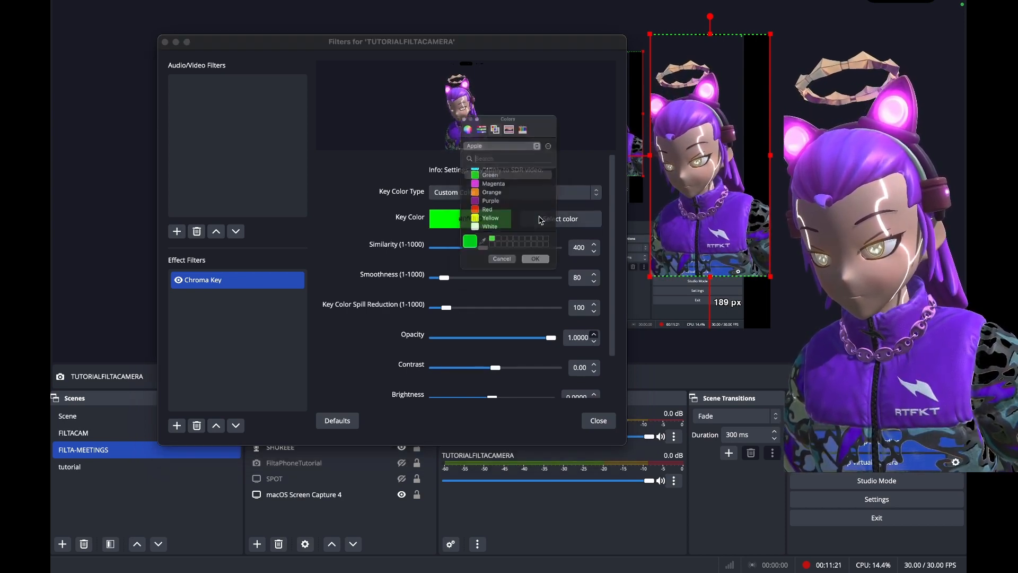
click(496, 175)
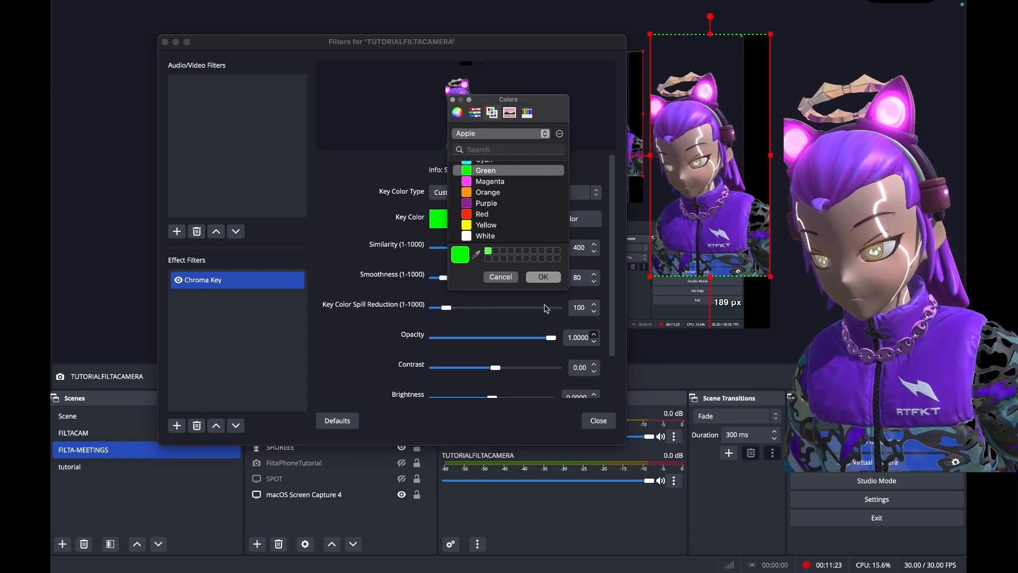
click(545, 280)
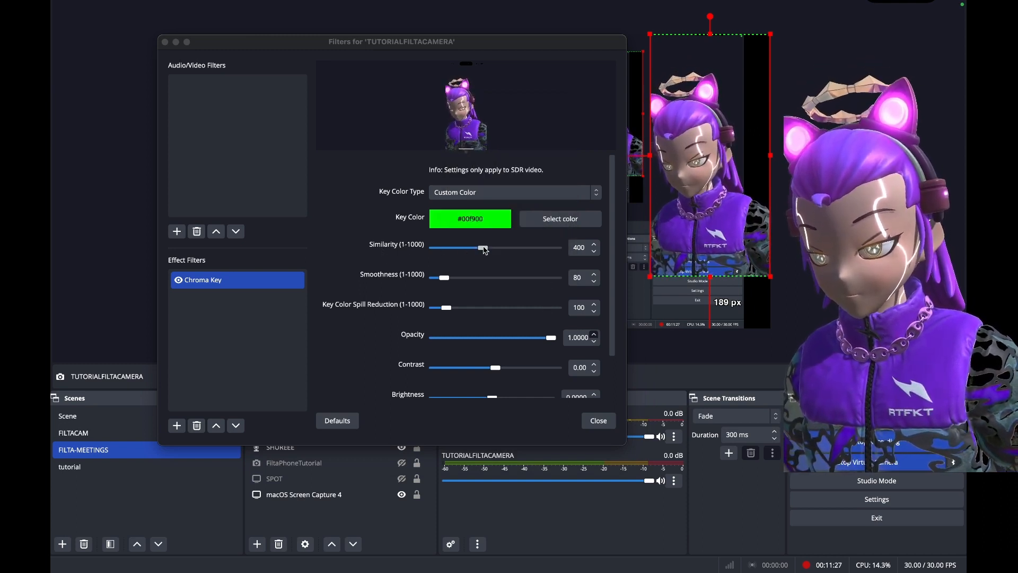
Step: Set Similarity to 255 and Key Color Spill Reduction to 1, and move the keyed TUTORIALFILTACAMERA source to the canvas's left side
drag(486, 249, 479, 249)
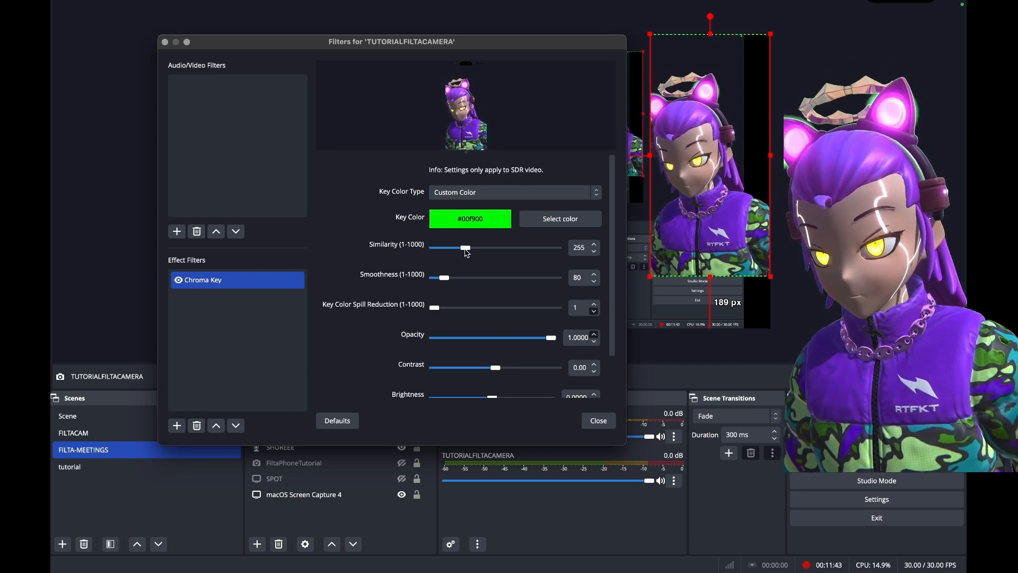
click(599, 421)
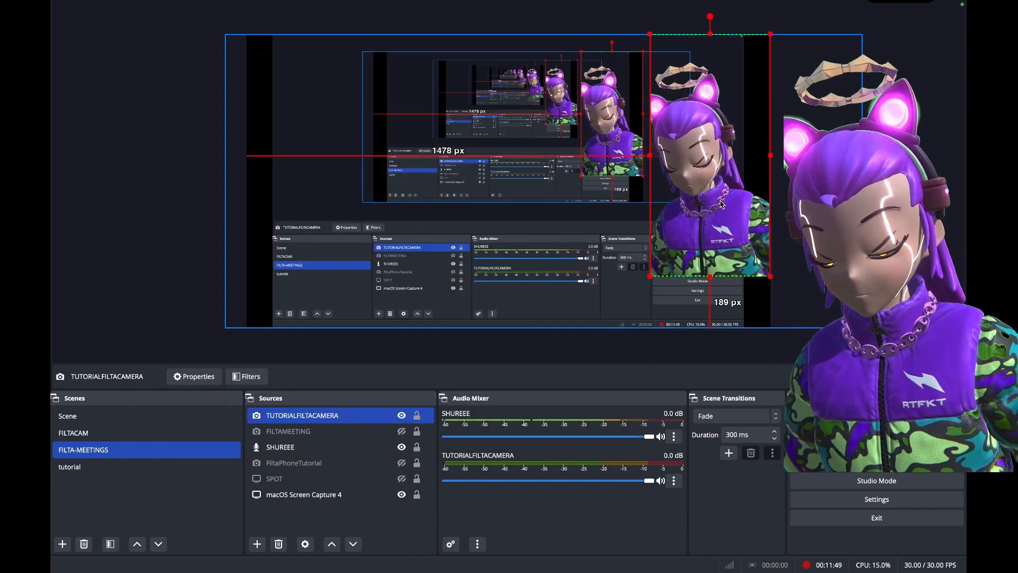
drag(720, 200, 386, 256)
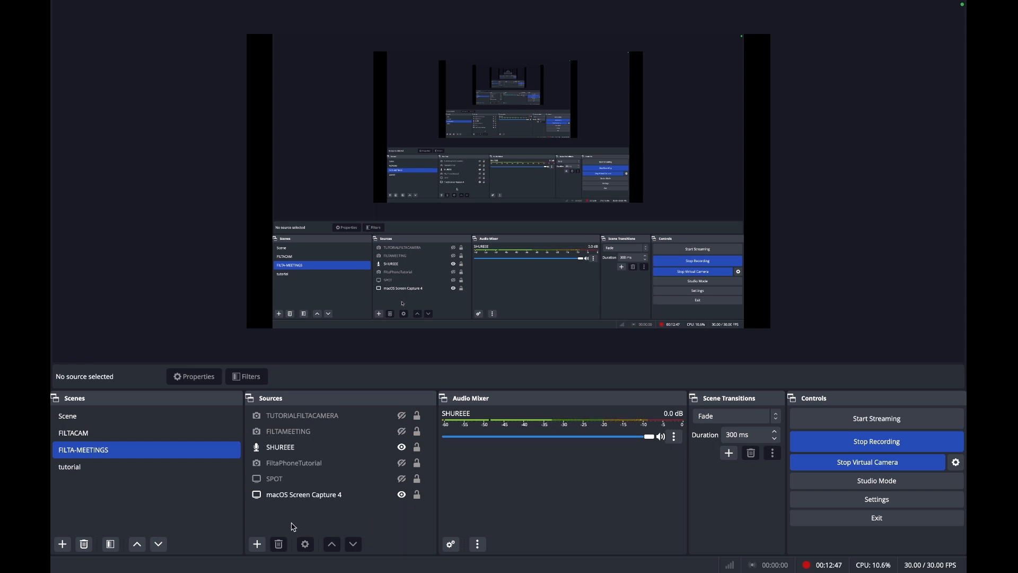
Step: Add a Video Capture Device source named FILTAMEETINGHORIZONTAL to the FILTA-MEETINGS scene, using the connected iPhone's screen as the device
click(257, 544)
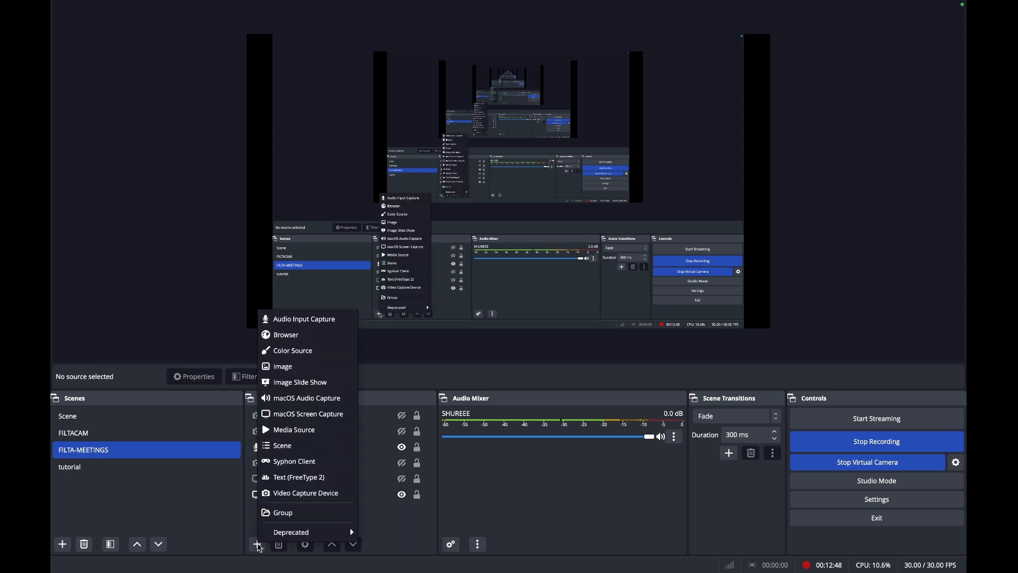
click(303, 495)
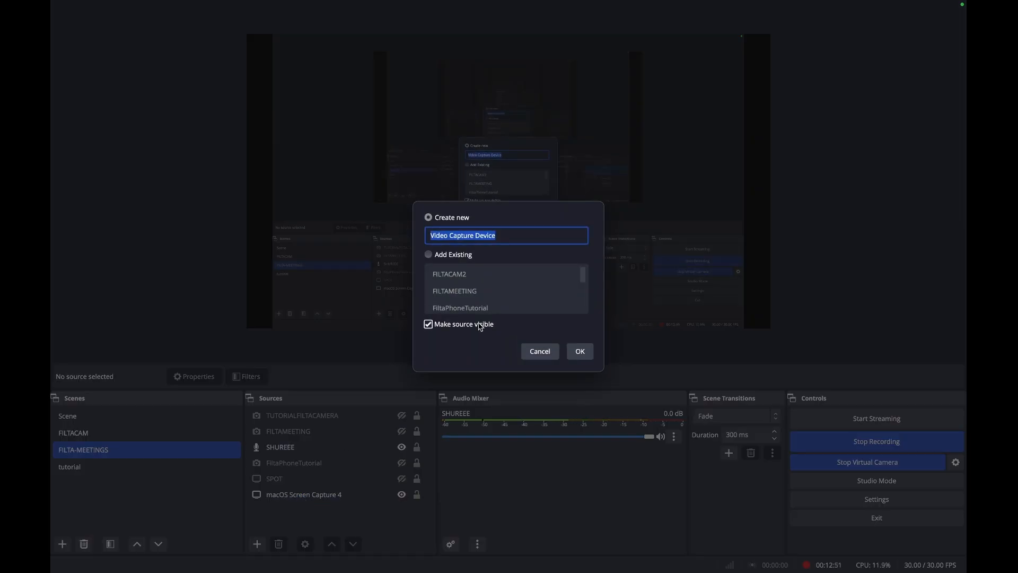
text(FILTAMEETINGHORIZONTAL)
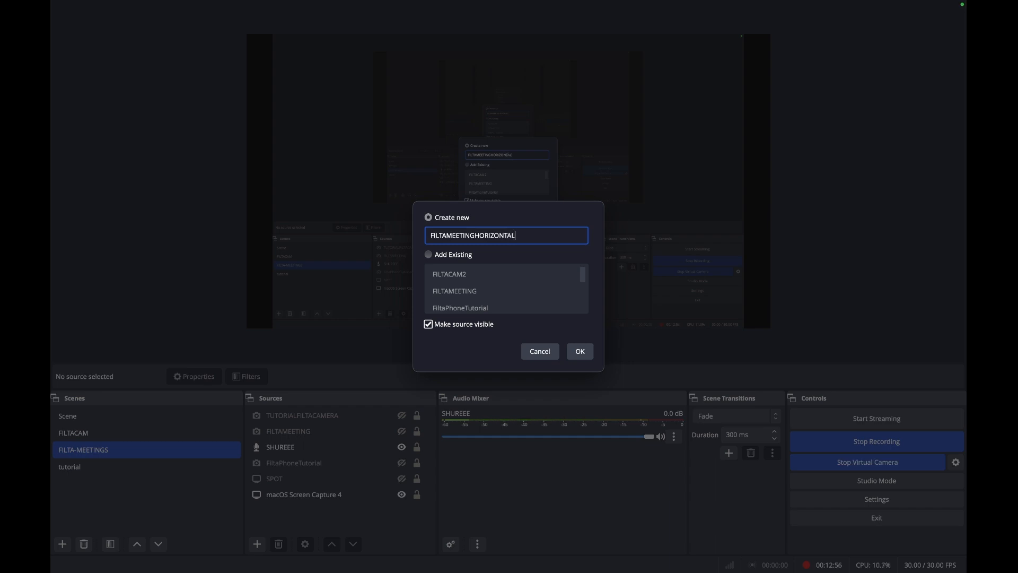
key(Return)
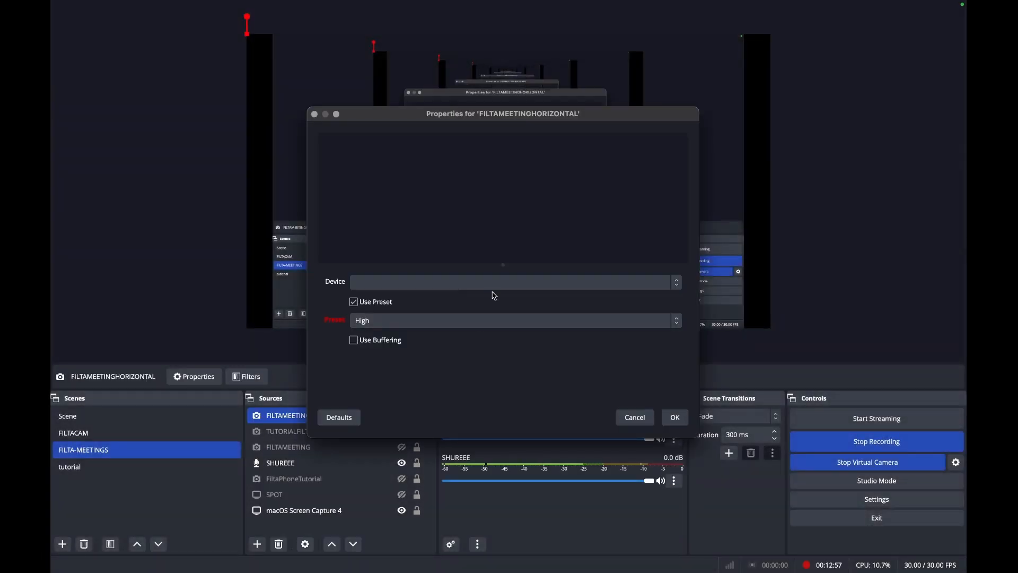
click(471, 282)
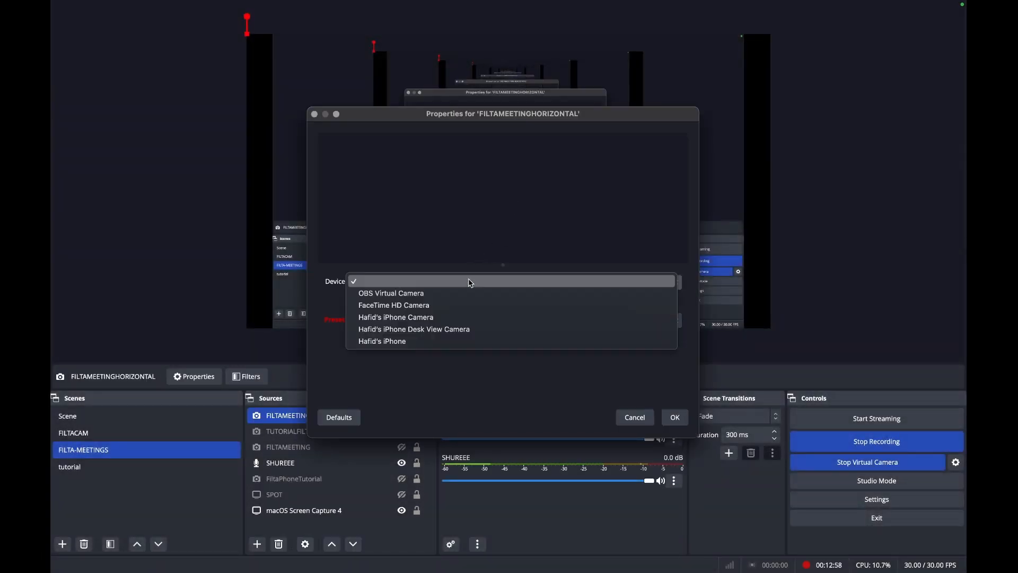
click(432, 341)
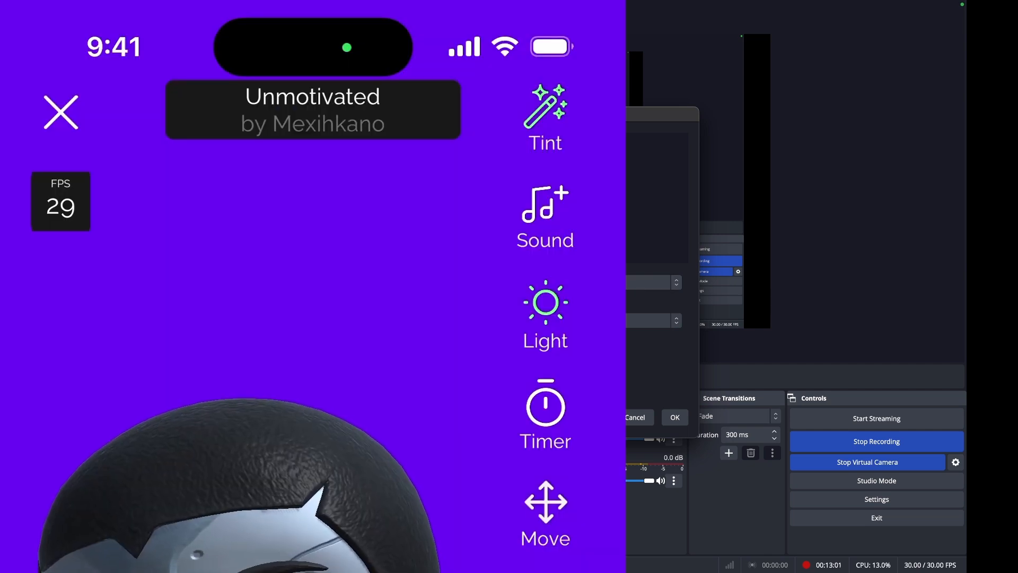
click(673, 417)
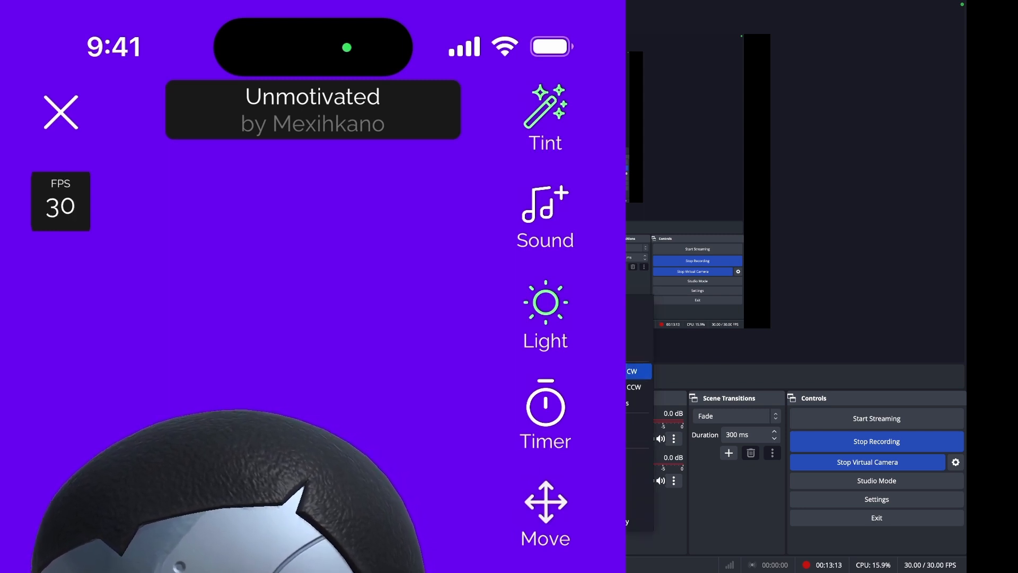
Step: Rotate the FILTAMEETINGHORIZONTAL source 90 degrees clockwise and put the Filta phone app into Meeting mode
click(633, 376)
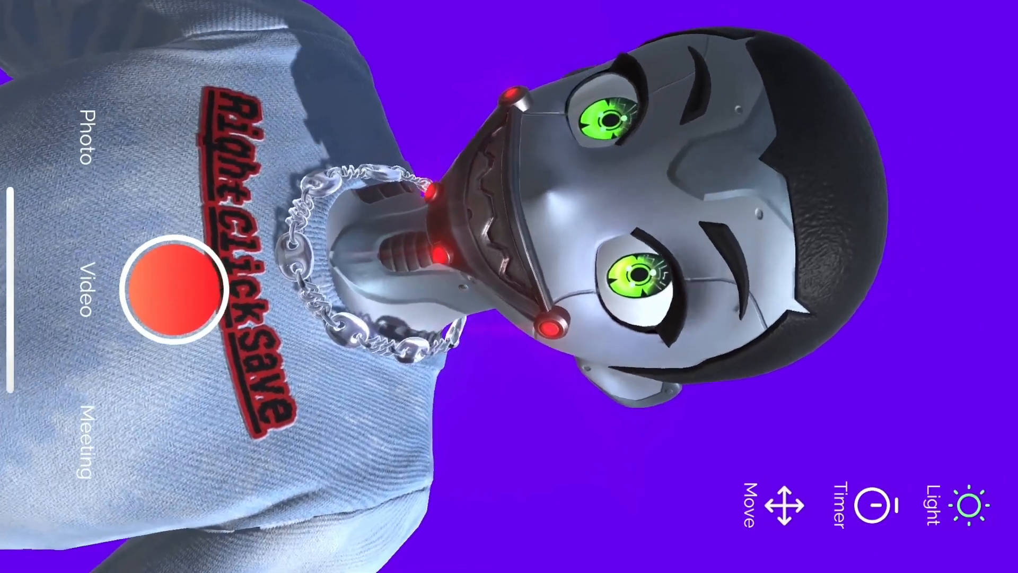
click(87, 441)
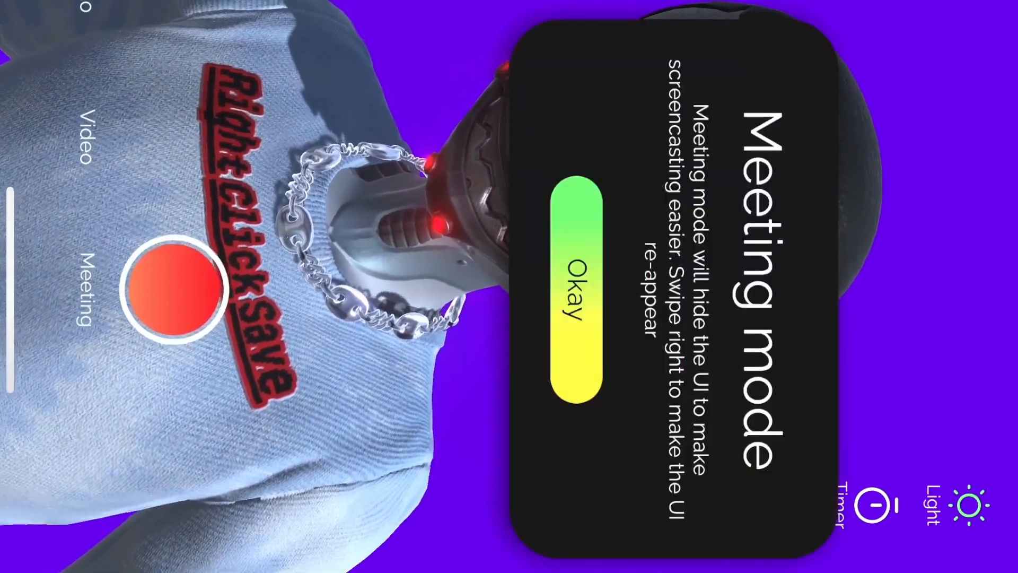
click(577, 289)
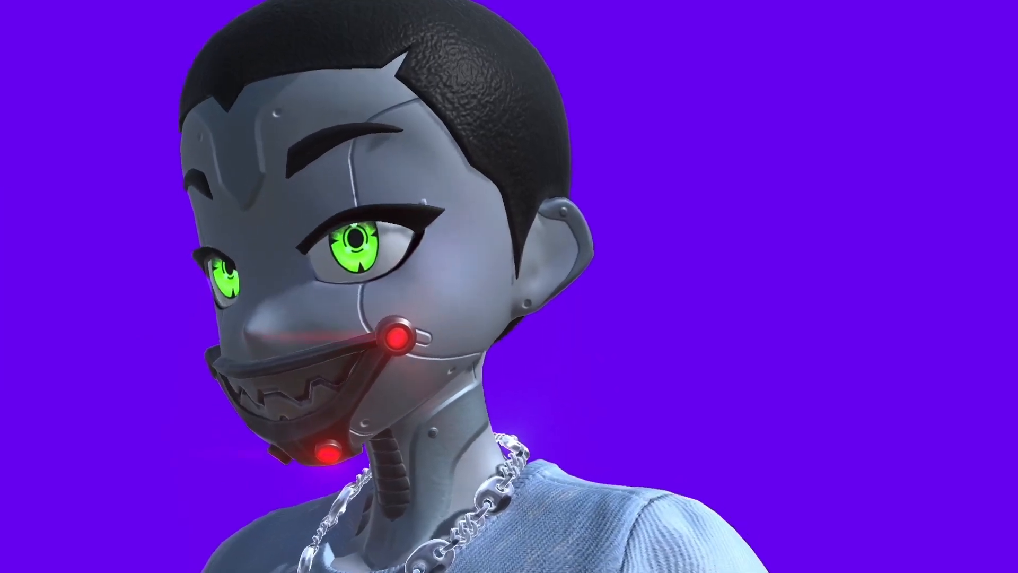
Step: Scale down FILTAMEETINGHORIZONTAL and move it toward the canvas's left side, about 322 px below the top edge
drag(865, 38, 581, 168)
drag(480, 237, 493, 220)
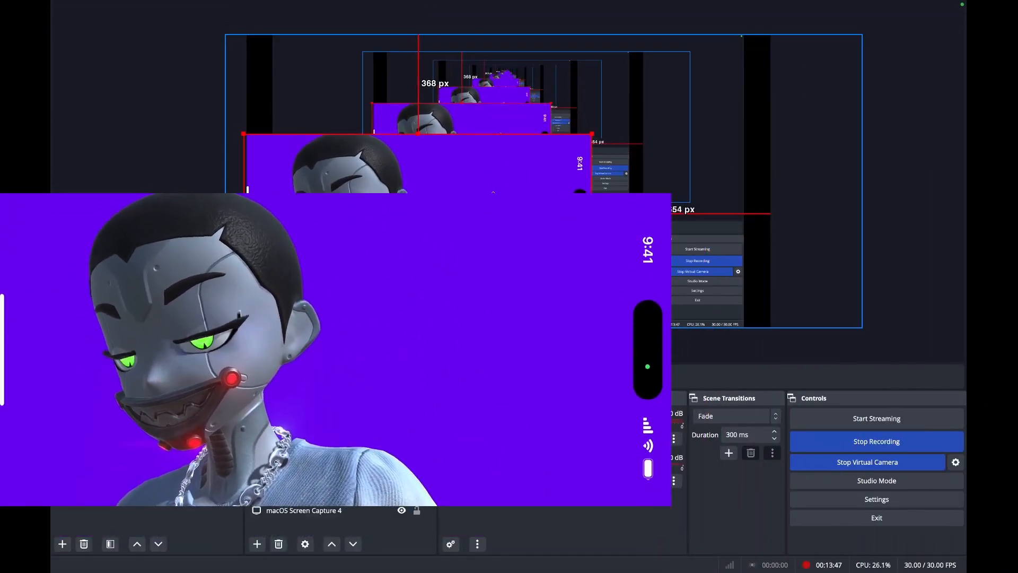
right_click(493, 220)
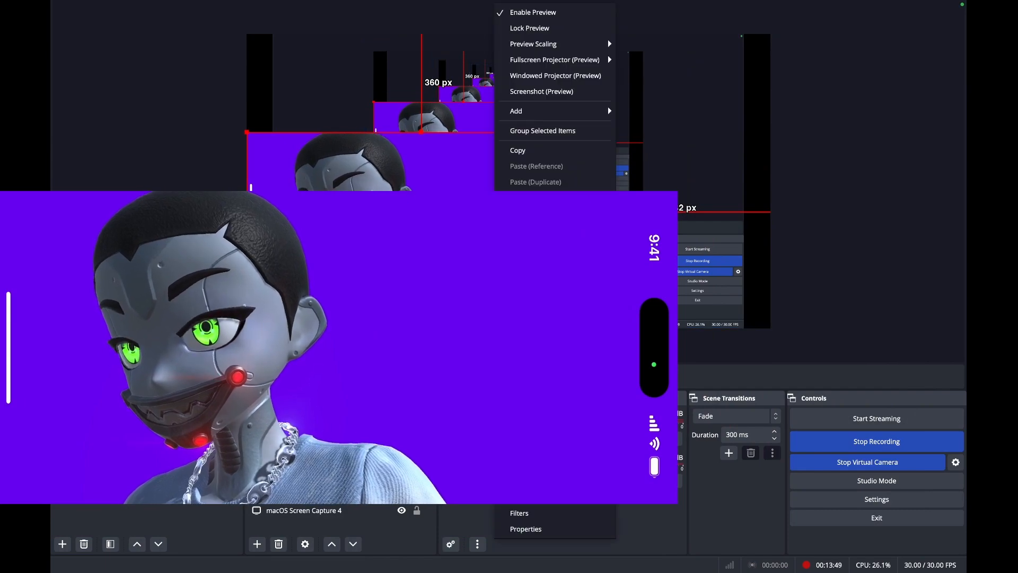
click(435, 190)
drag(434, 190, 296, 179)
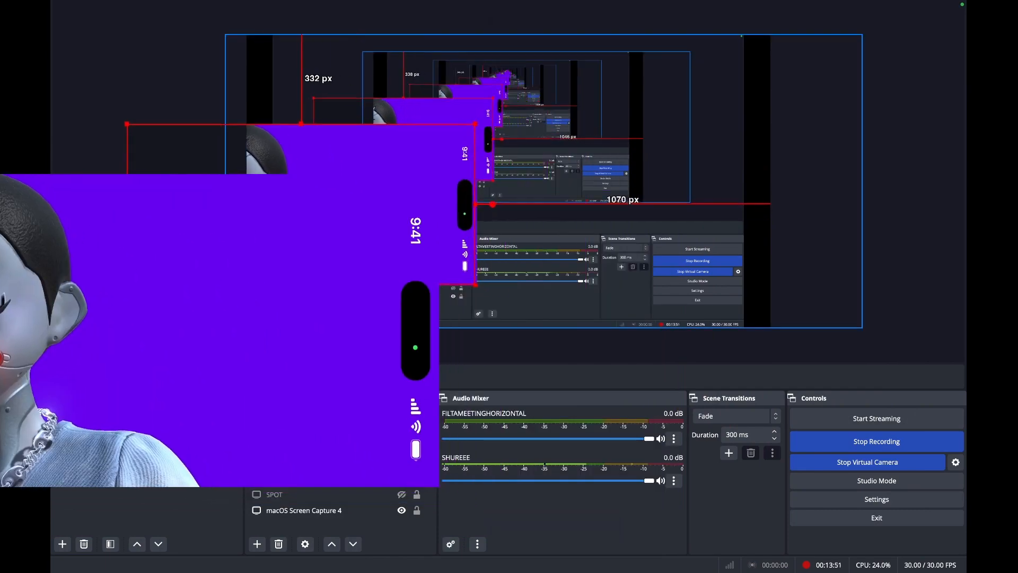
Step: Look through the 90-degree rotation options among the transform commands of FILTAMEETINGHORIZONTAL
right_click(433, 175)
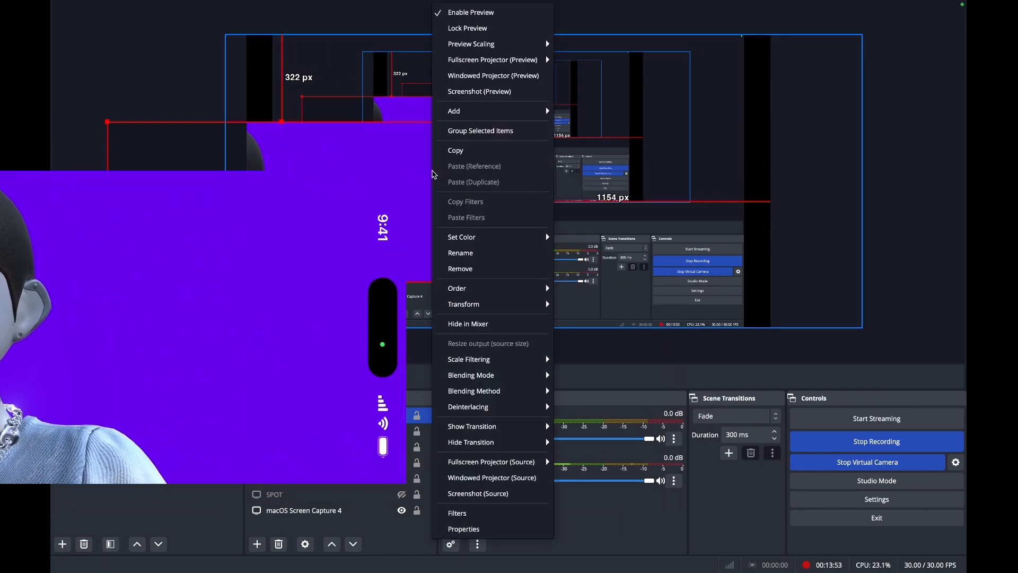
mouse_move(479, 307)
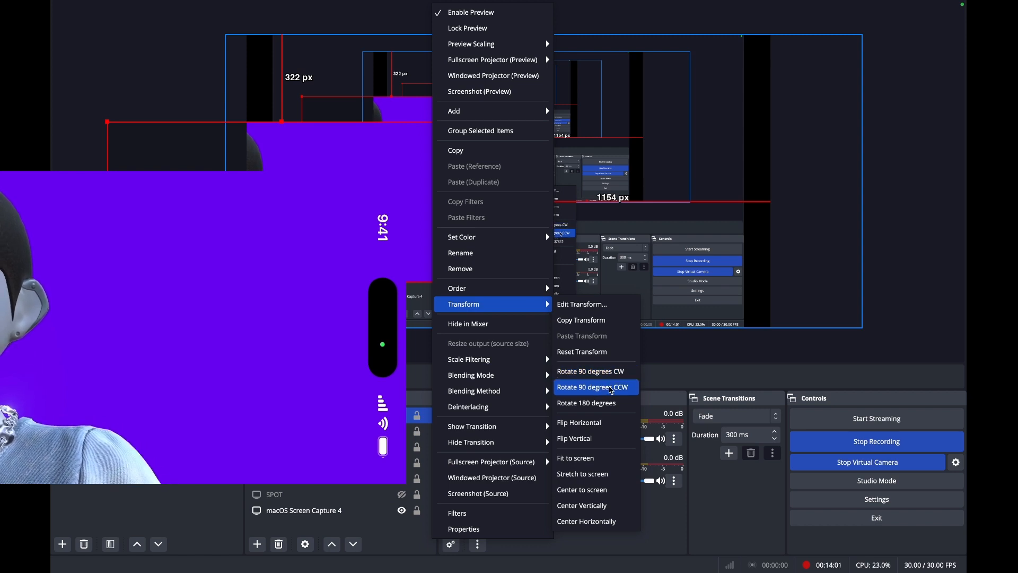
click(592, 380)
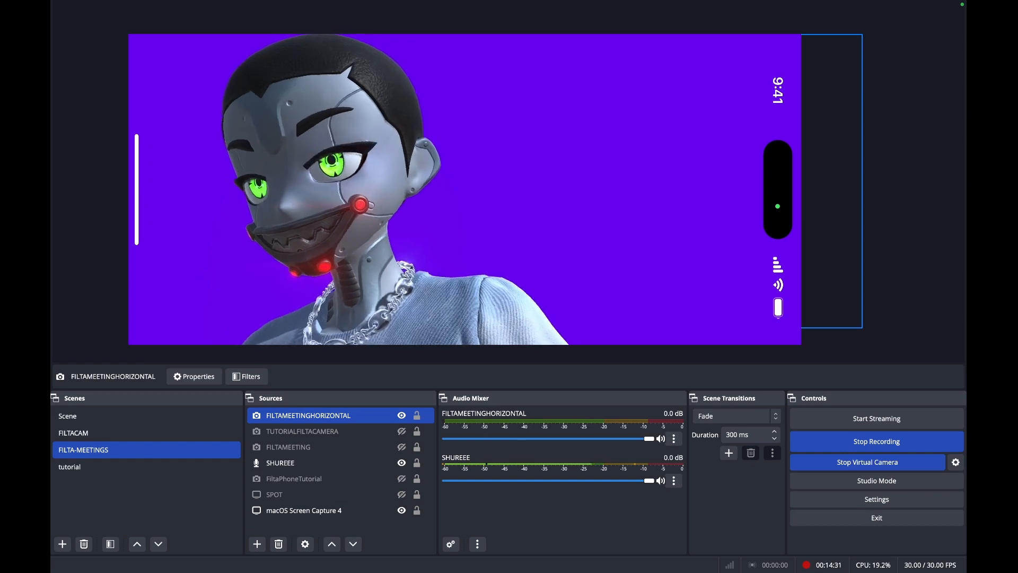
Step: Stop and restart the virtual camera, and hide the FILTAMEETINGHORIZONTAL source
click(851, 471)
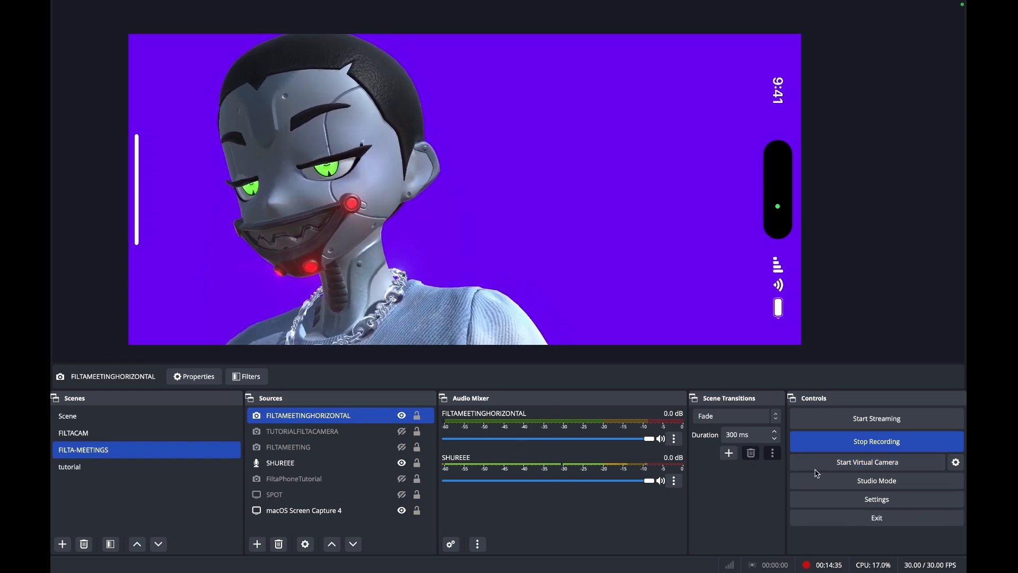
click(854, 471)
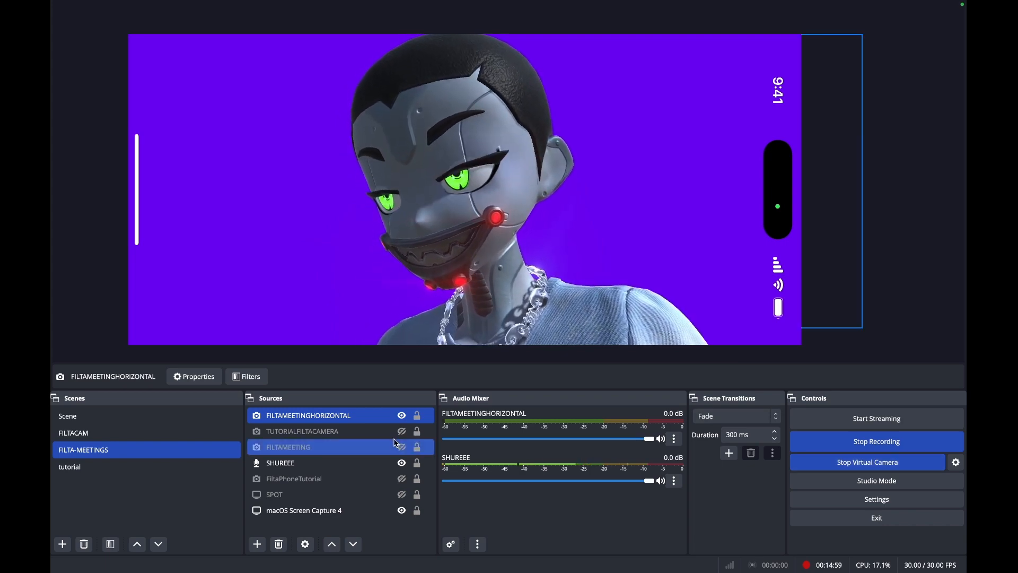
click(402, 415)
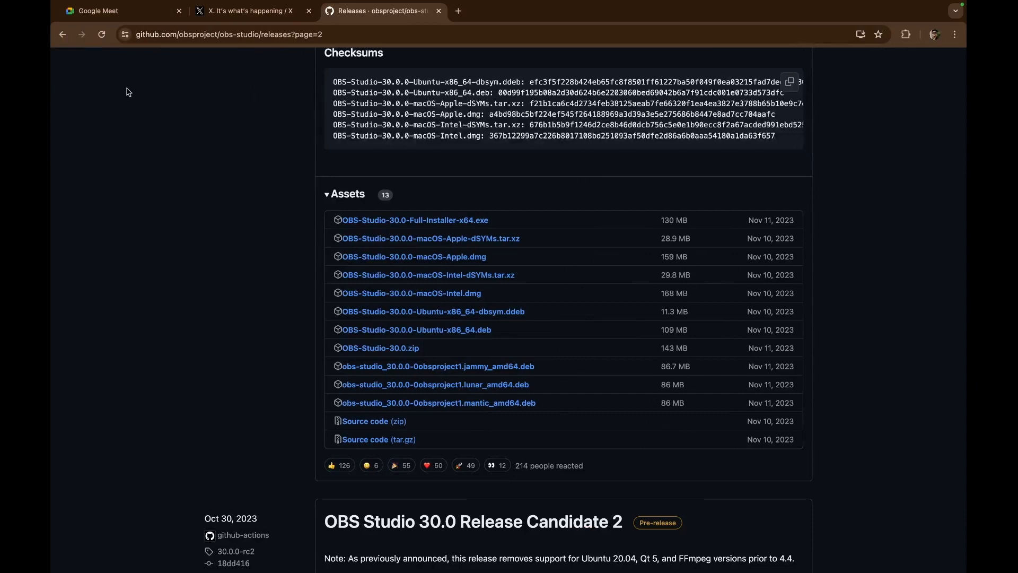
Step: Switch to Google Meet in the browser, start an instant meeting and open its camera options
click(137, 11)
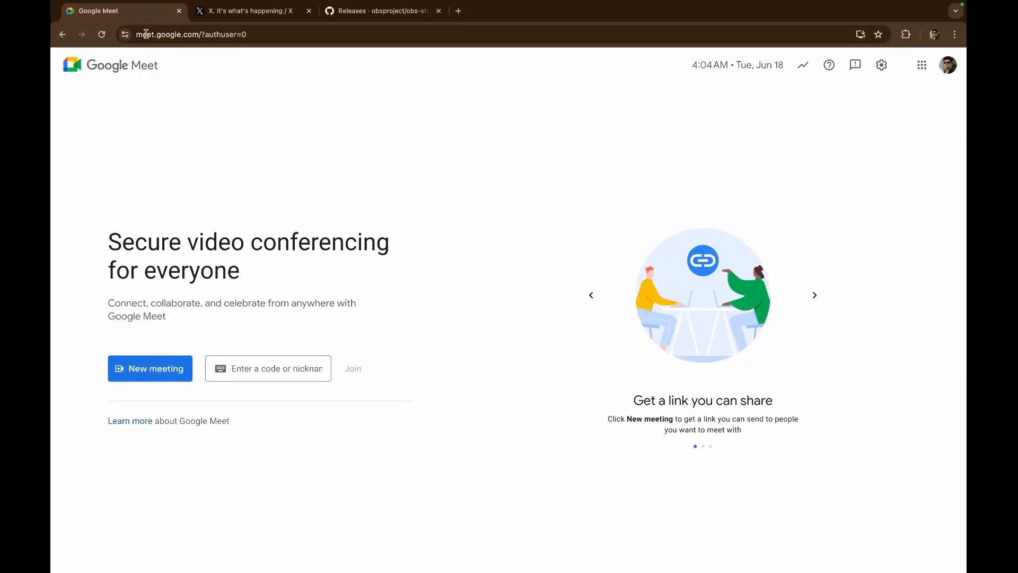
click(168, 368)
click(172, 392)
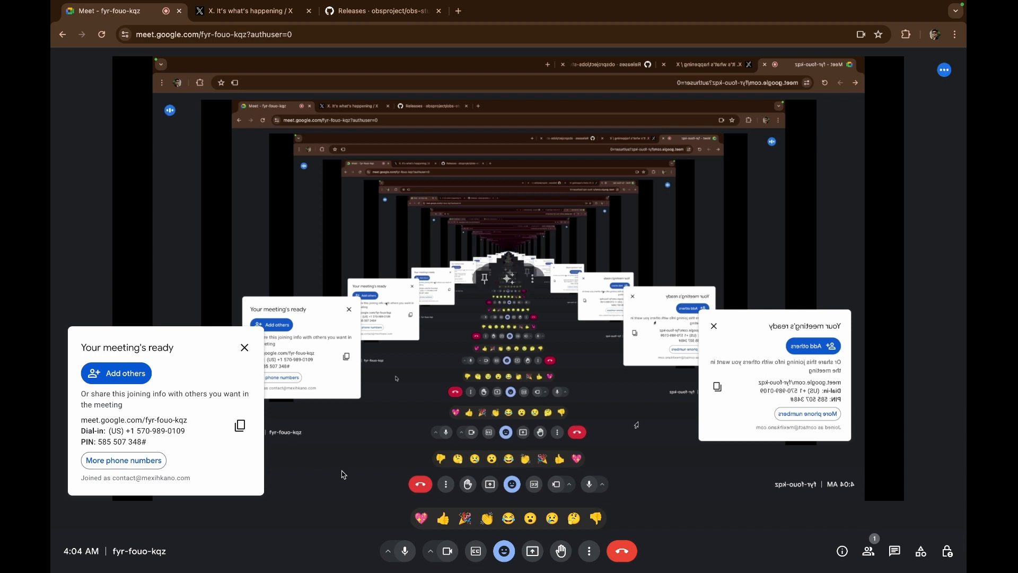
mouse_move(456, 302)
click(431, 551)
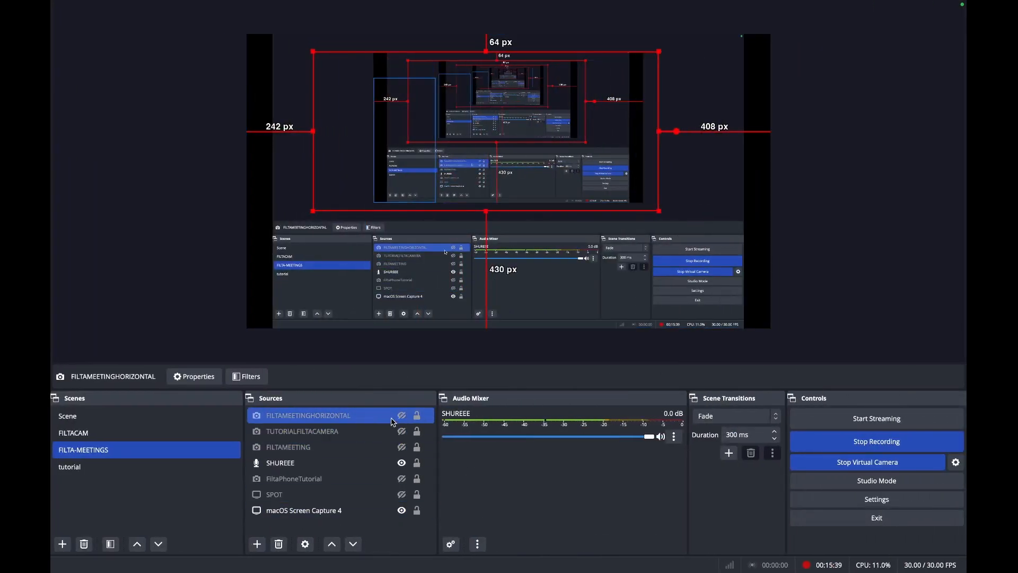
Step: Switch to OBS and make the FILTAMEETINGHORIZONTAL source visible
click(402, 418)
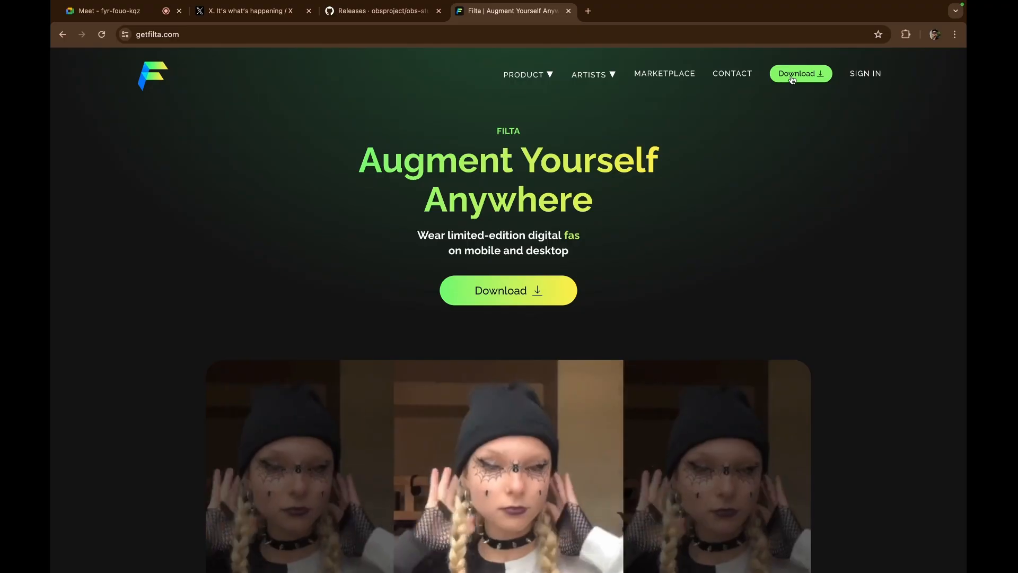
Step: Open the Filta download page on getfilta.com in the browser, and launch the filtaCam 2 desktop app
click(796, 75)
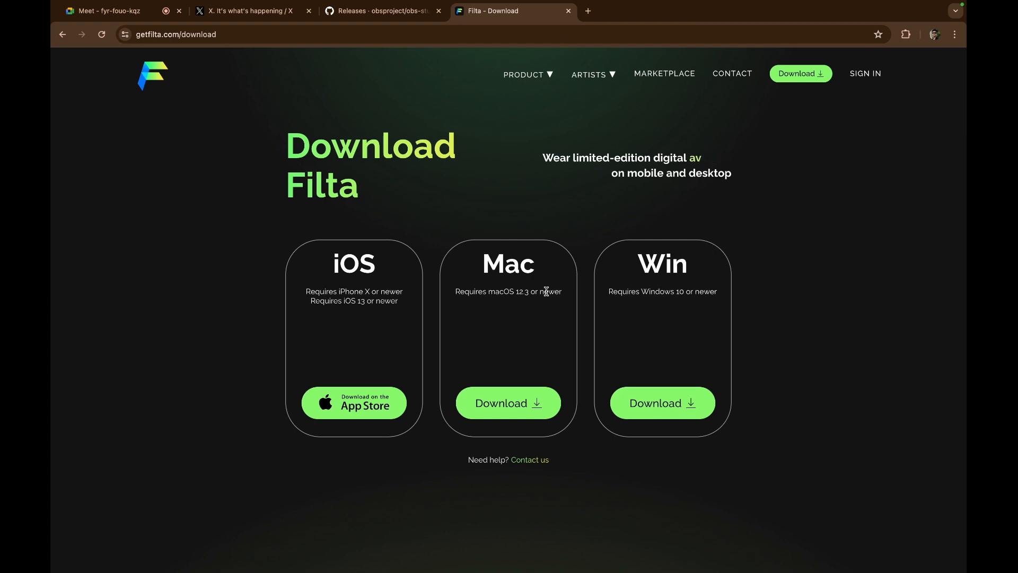
key(super+space)
text(filta)
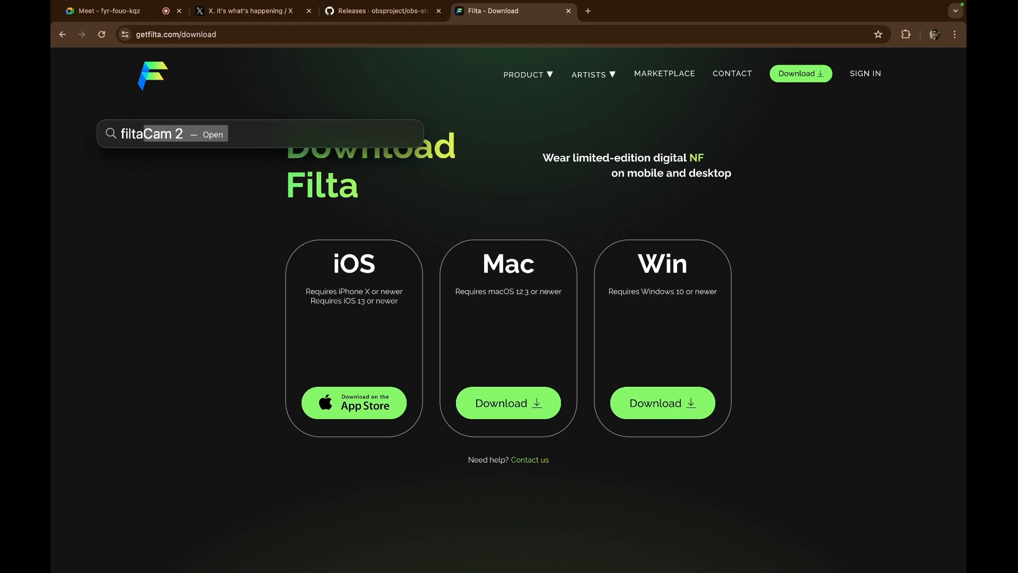
key(Return)
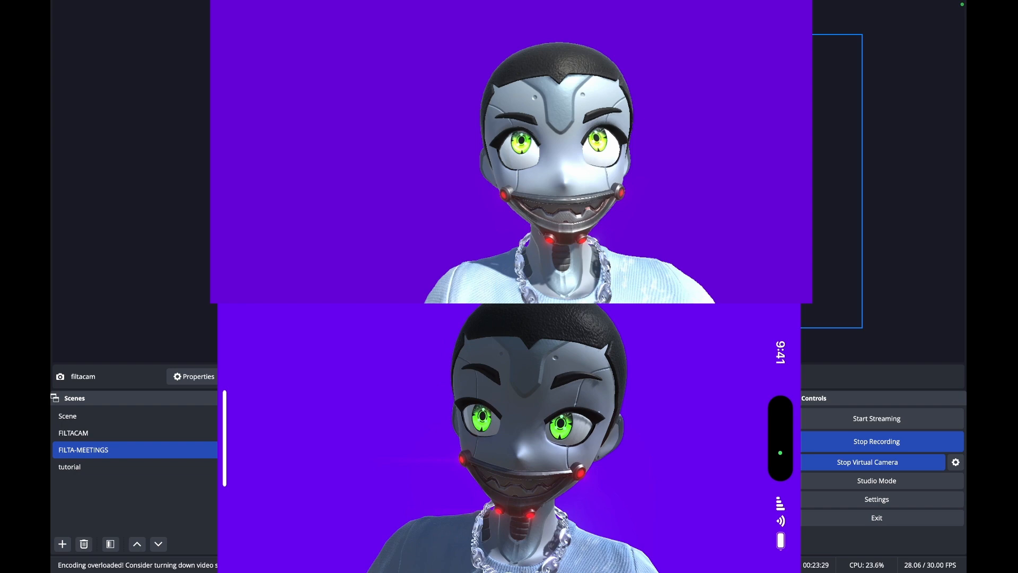